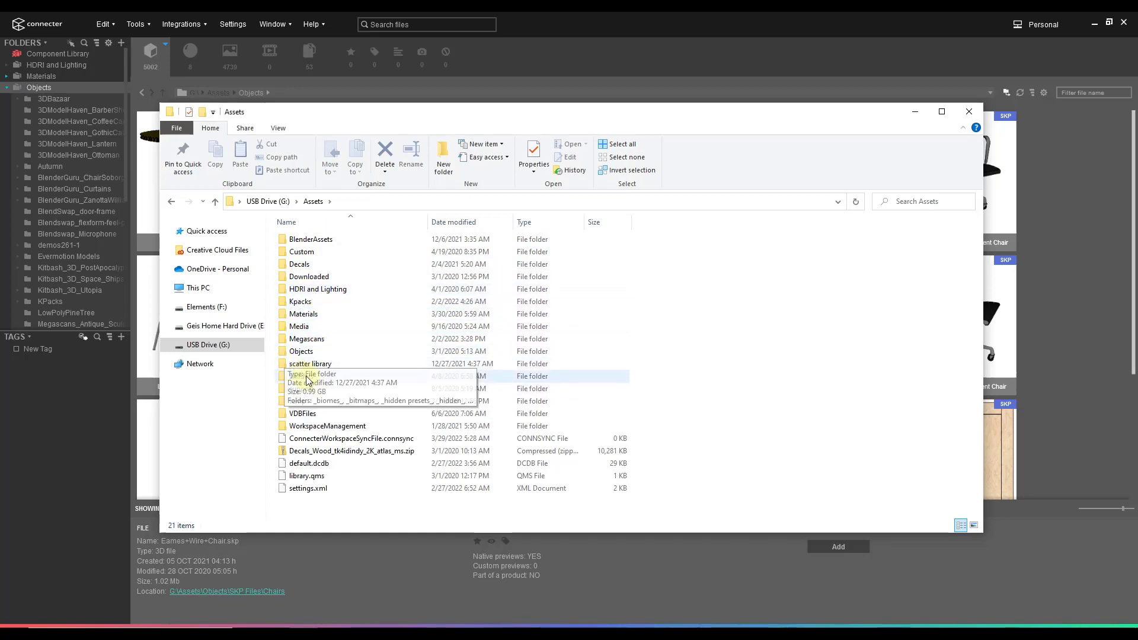
Look through the Objects folder and its SKP Files subfolder on the USB drive, then minimize the file browser
double_click(301, 351)
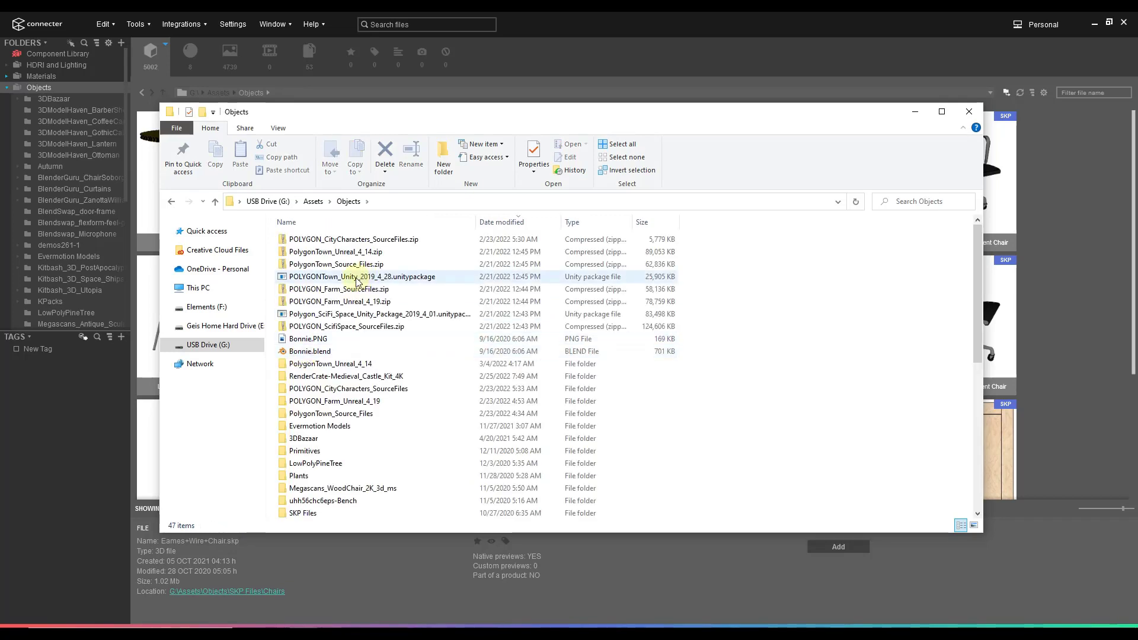
scroll(343, 354, "down", 5)
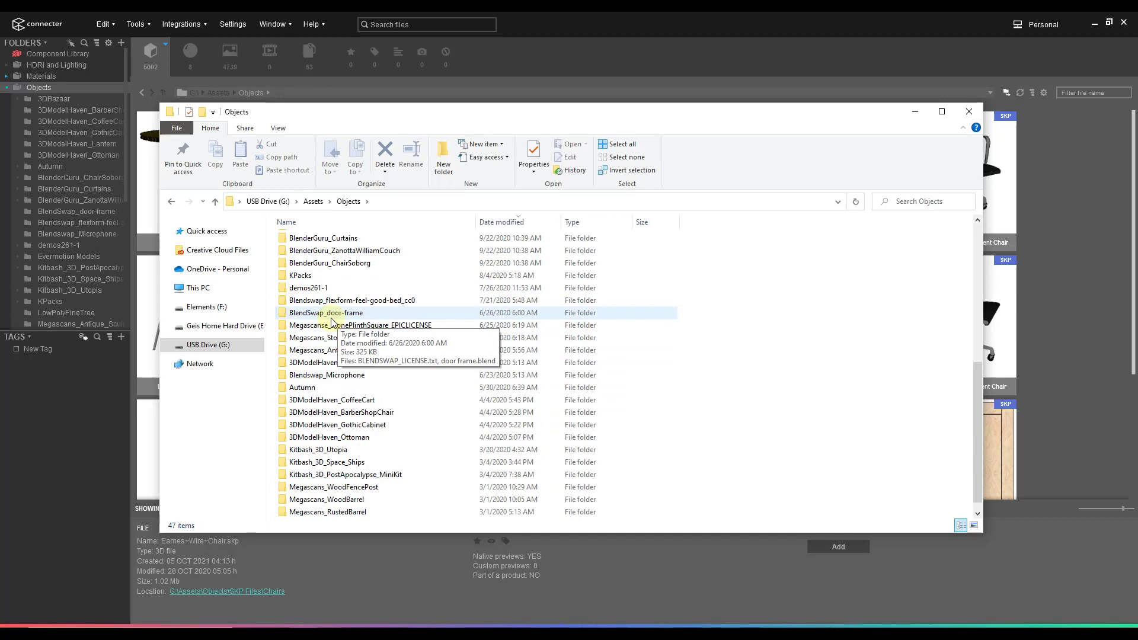
scroll(380, 409, "up", 3)
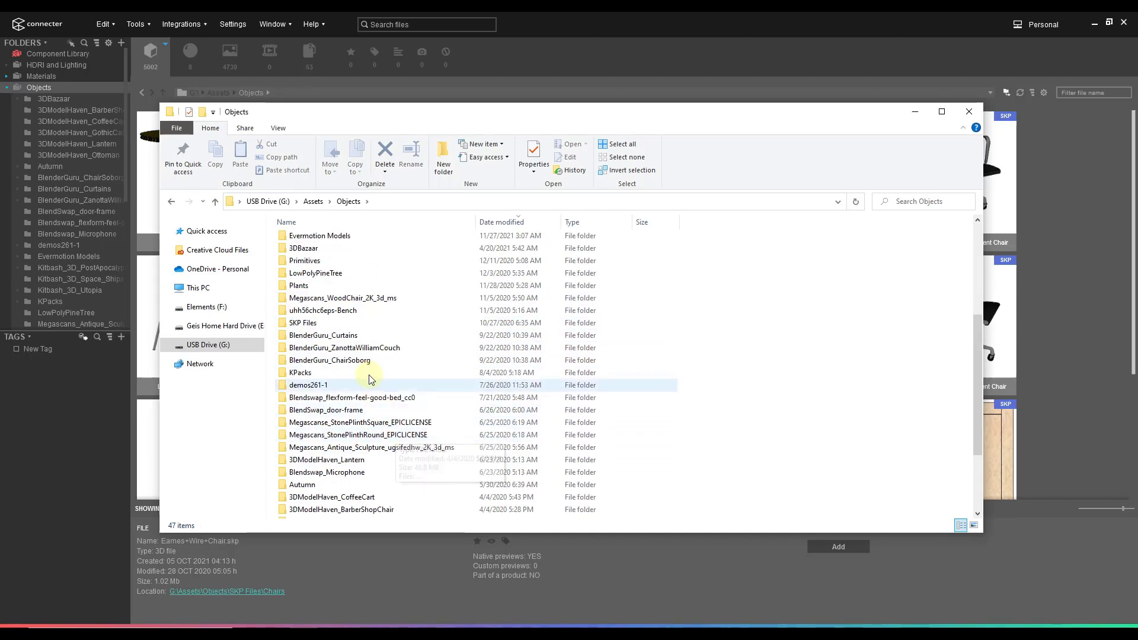
double_click(304, 325)
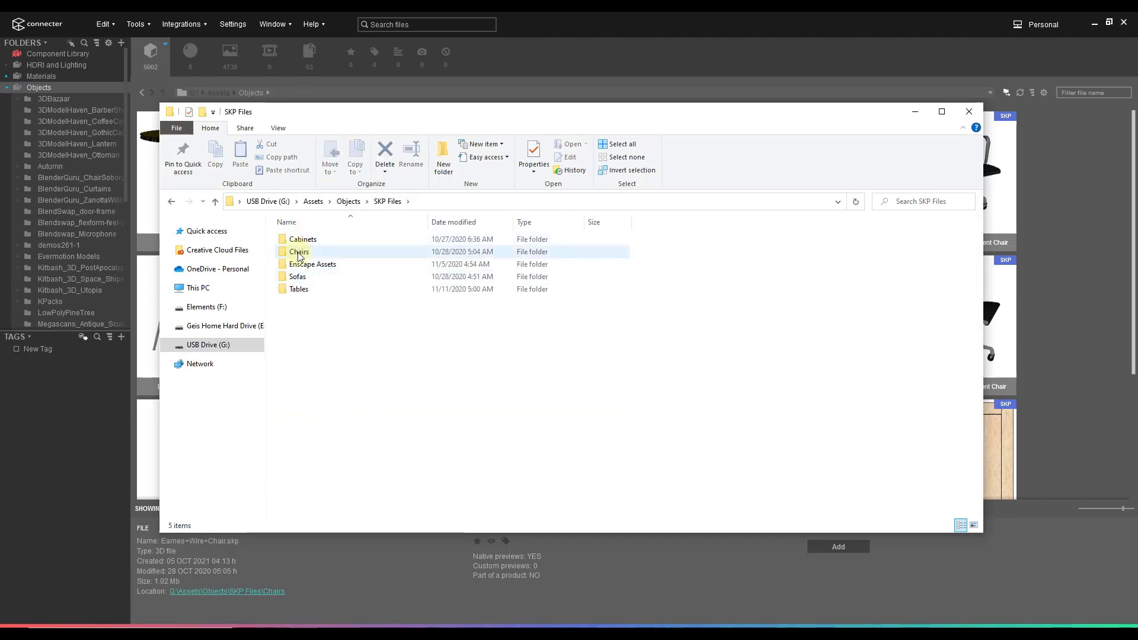
left_click(349, 201)
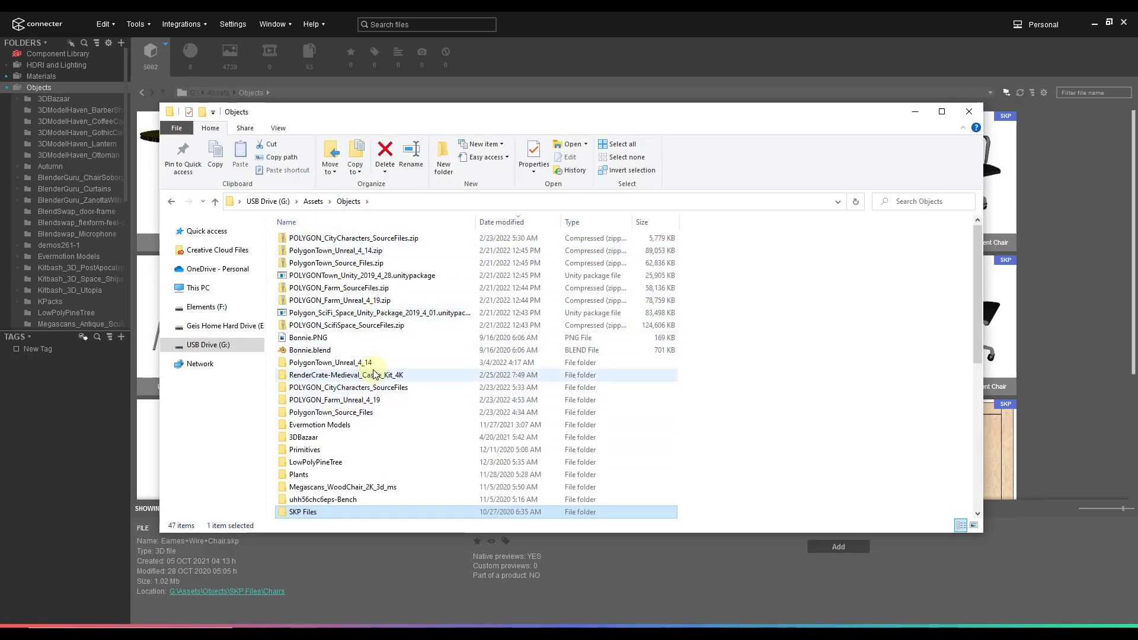
left_click(915, 111)
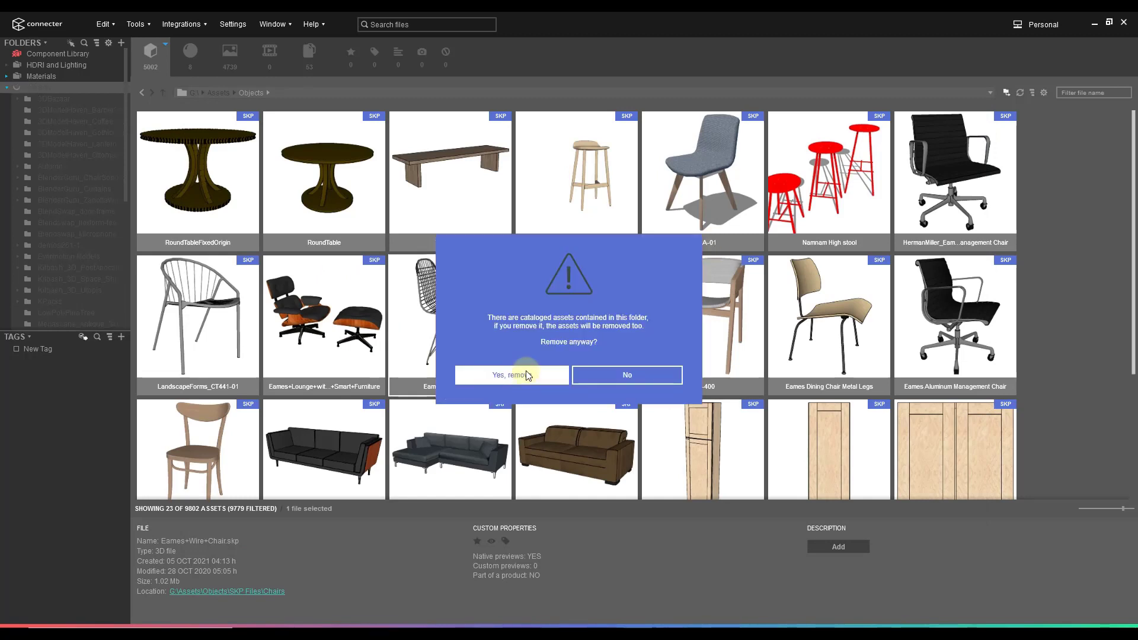
Confirm removing the Objects folder and its cataloged assets, then collapse the folder tree
left_click(530, 376)
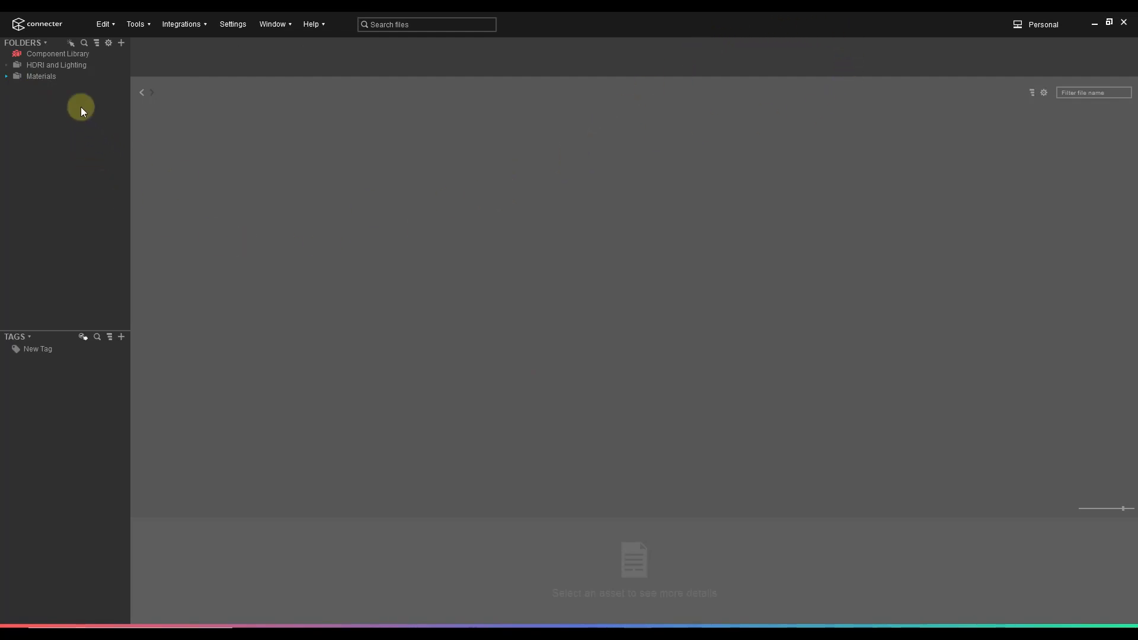
left_click(35, 45)
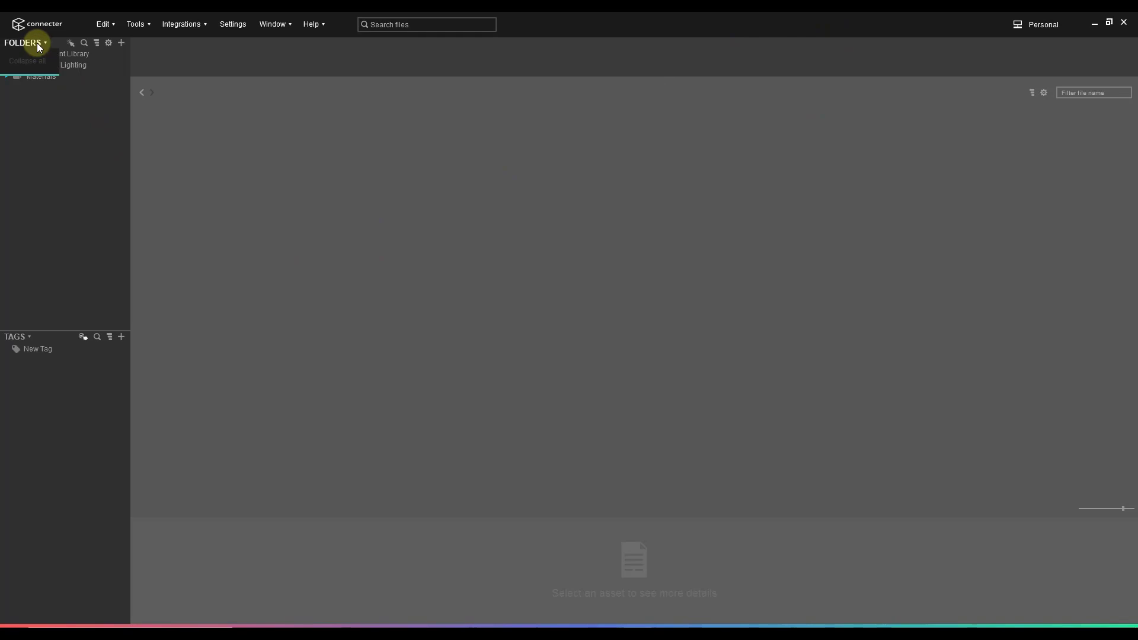
left_click(35, 61)
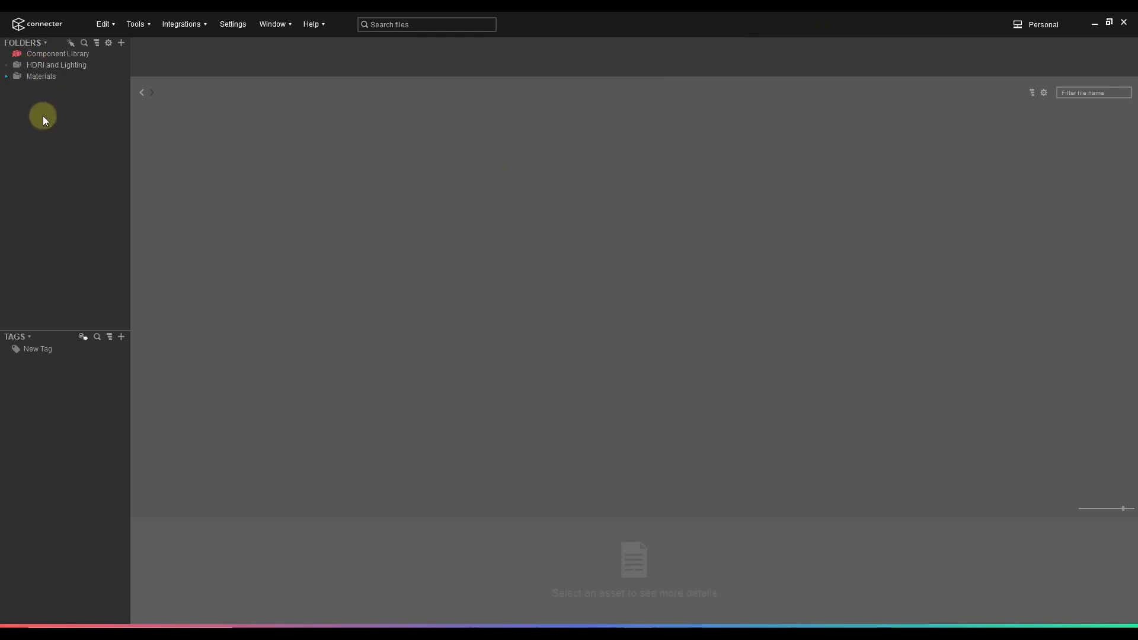
Add the Objects folder from Assets on USB Drive (G:) to the folder list
left_click(121, 44)
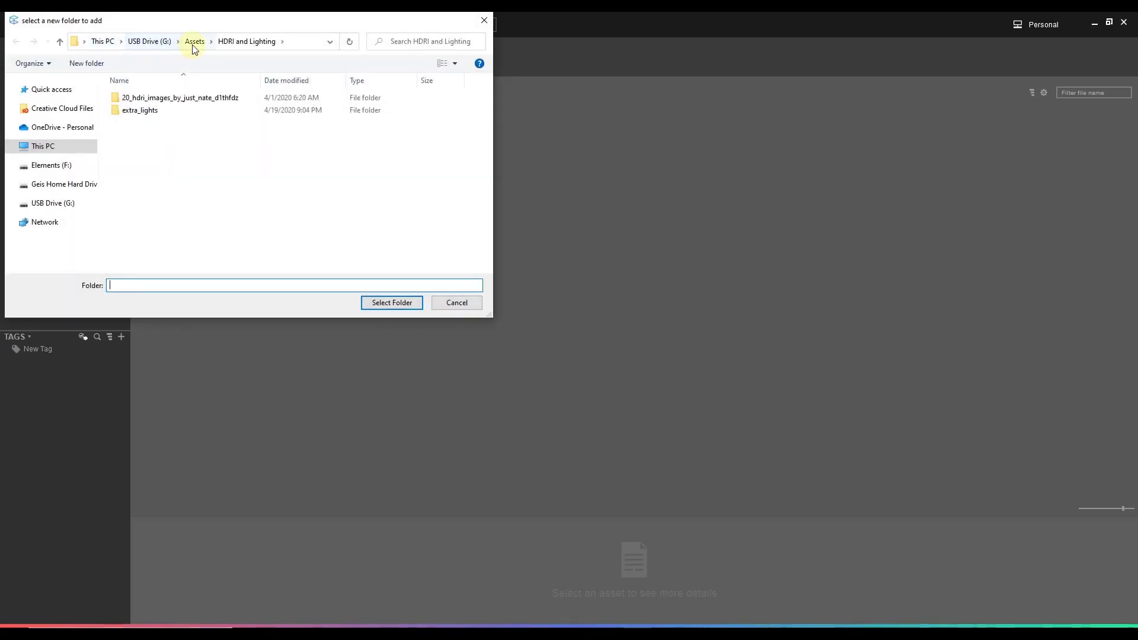
left_click(194, 41)
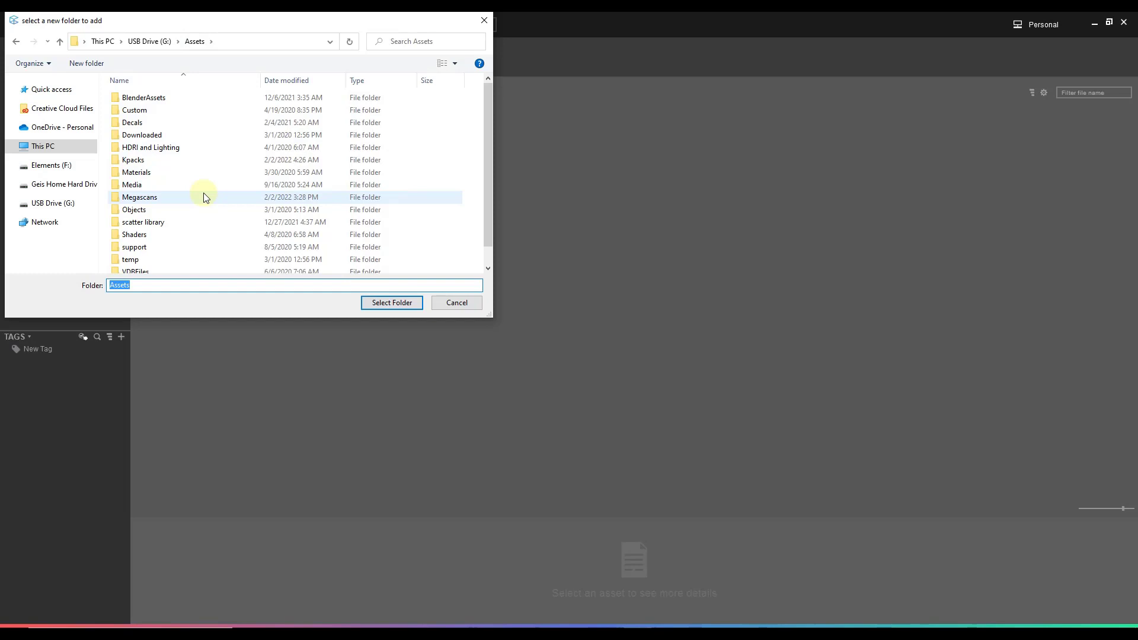
double_click(153, 212)
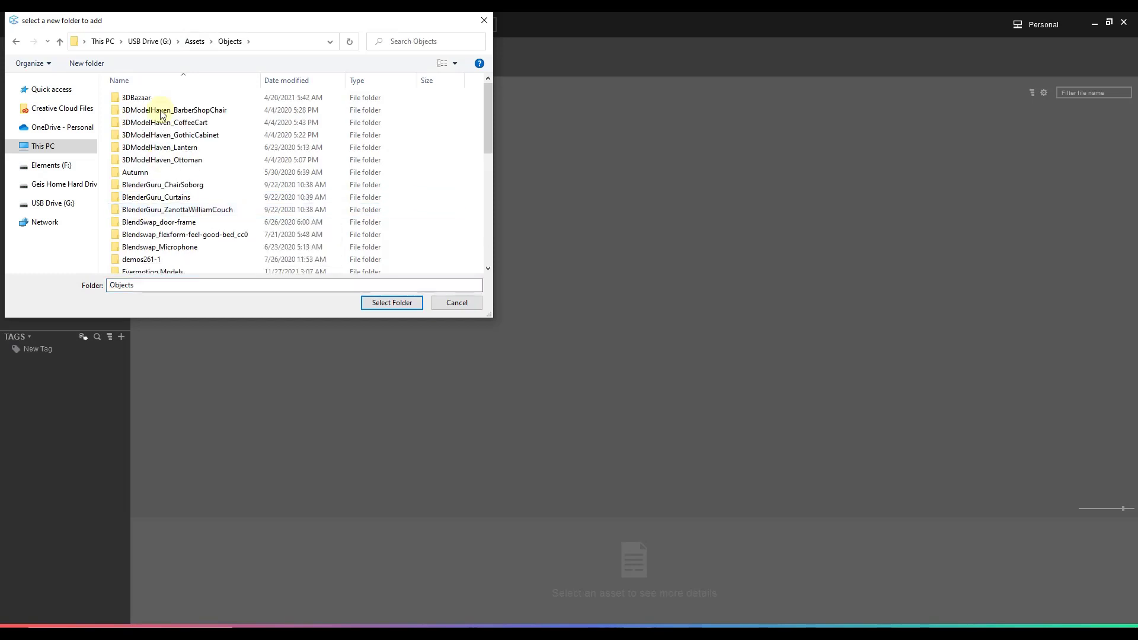
left_click(385, 304)
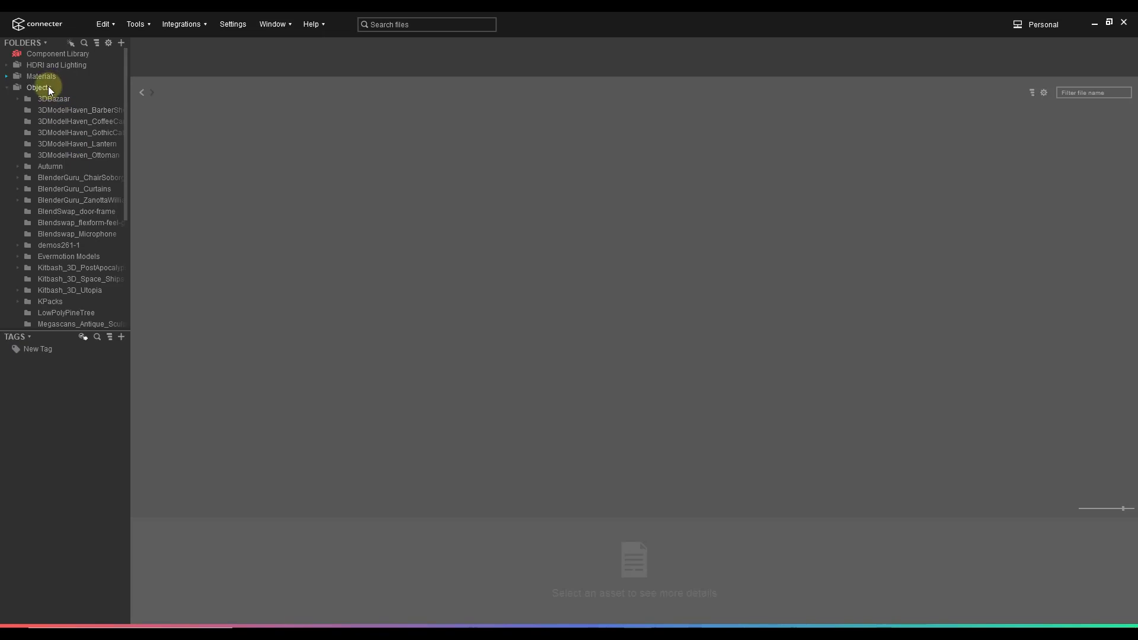
Expand the Objects folder in the tree and display the assets from all its subfolders
left_click(8, 88)
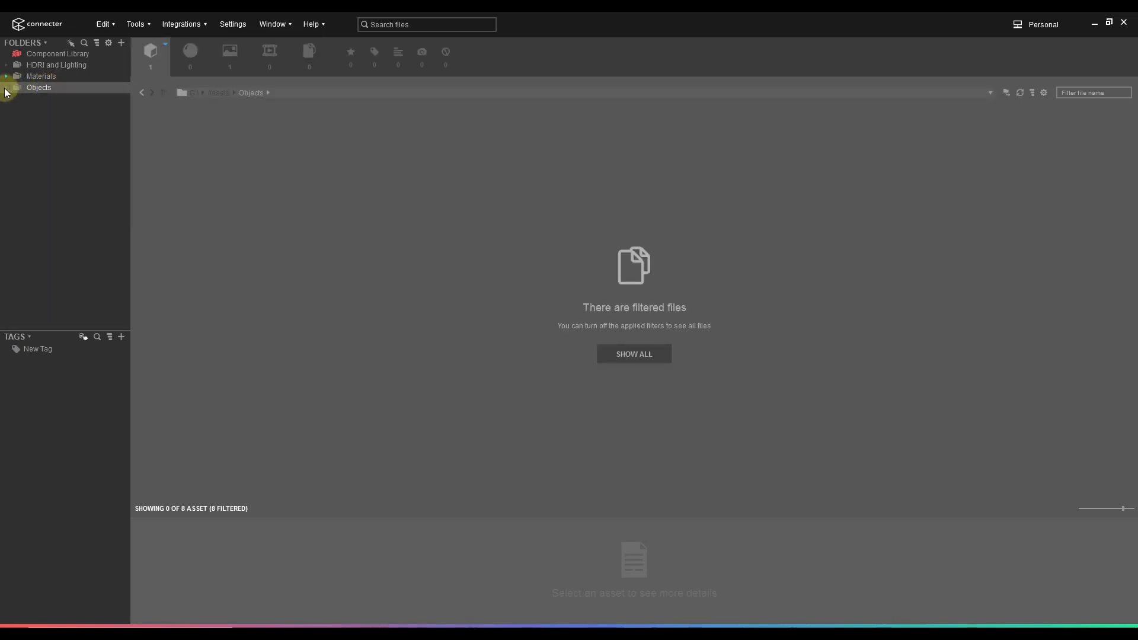
left_click(6, 89)
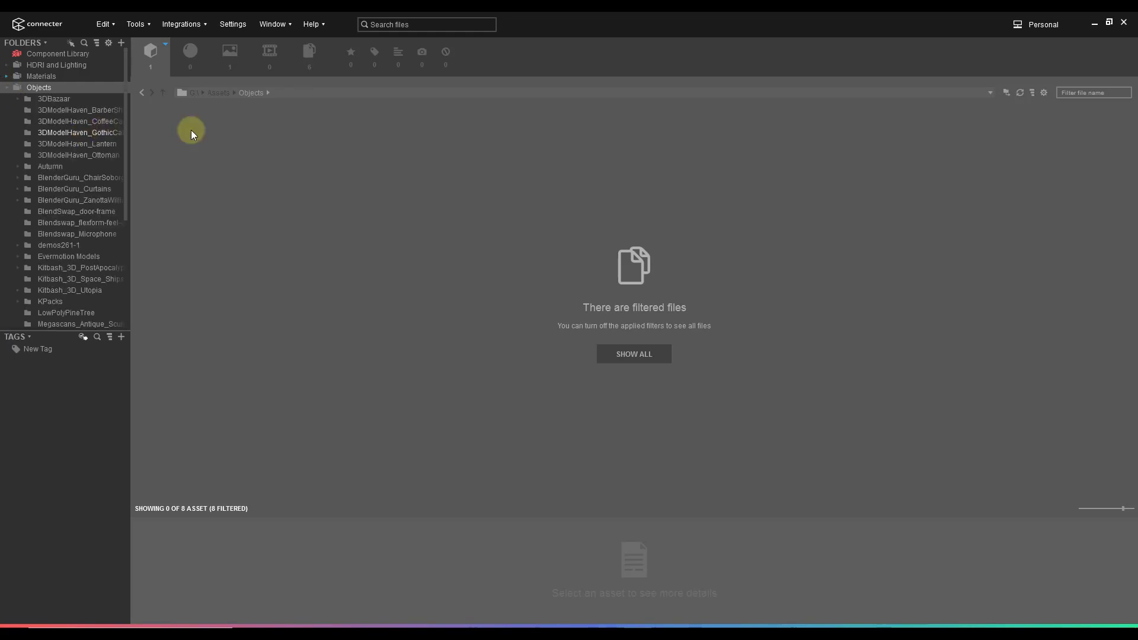
left_click(1008, 93)
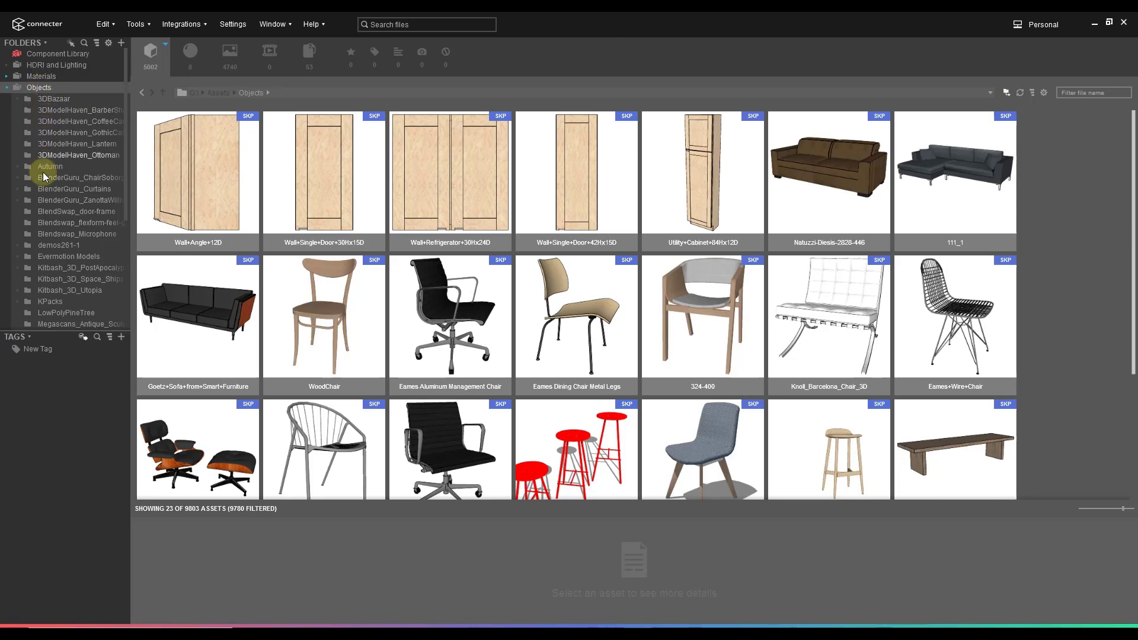
scroll(65, 261, "down", 5)
scroll(71, 270, "up", 5)
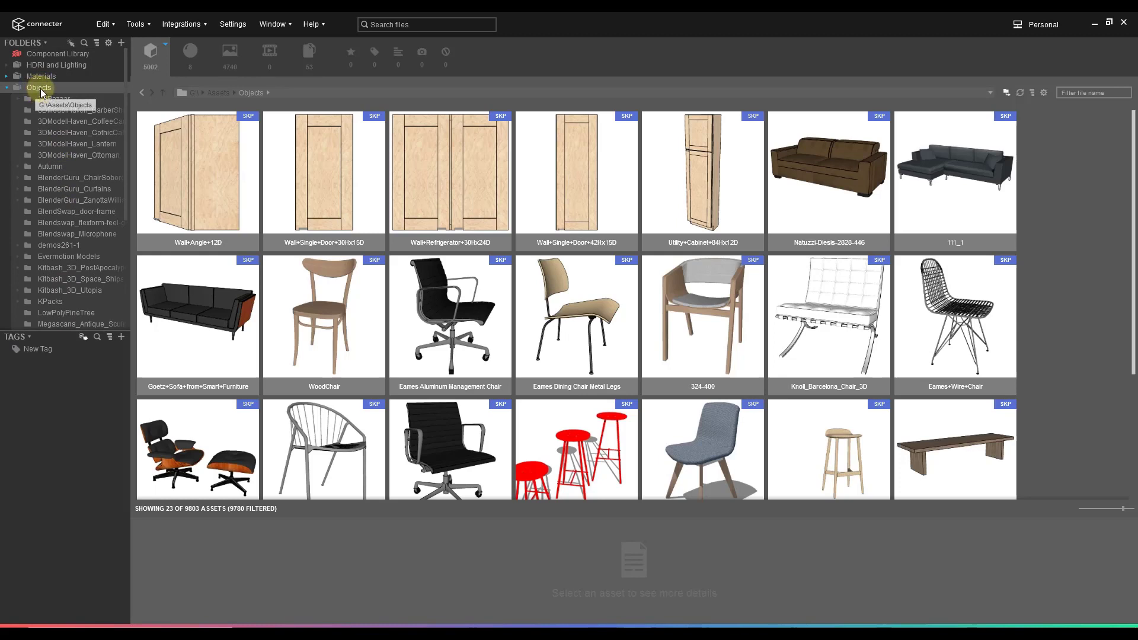
Switch the display of subfolder assets off and back on for the Objects folder
left_click(1007, 93)
left_click(1007, 92)
scroll(483, 307, "down", 3)
scroll(549, 364, "up", 3)
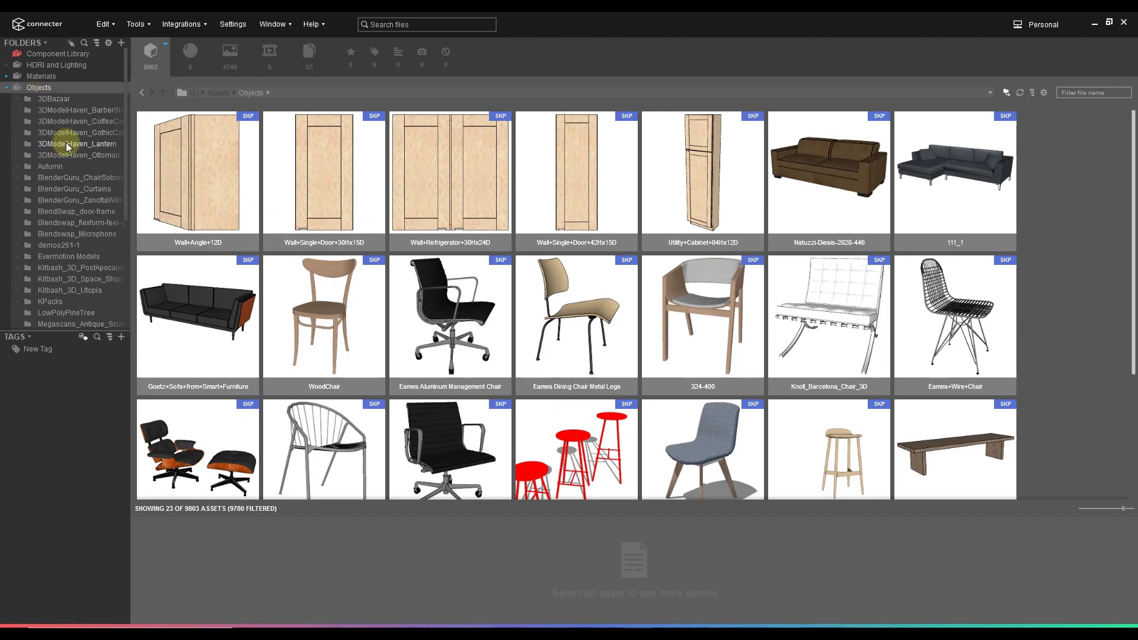
Open the SKP Files folder and display the assets from its subfolders
scroll(79, 239, "down", 5)
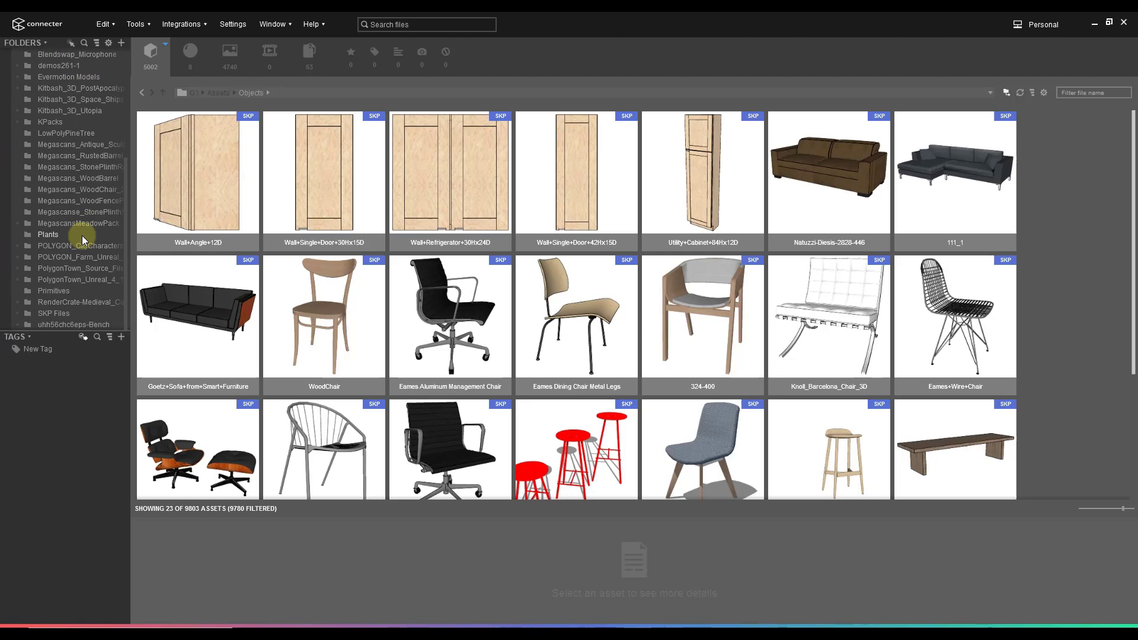
left_click(53, 315)
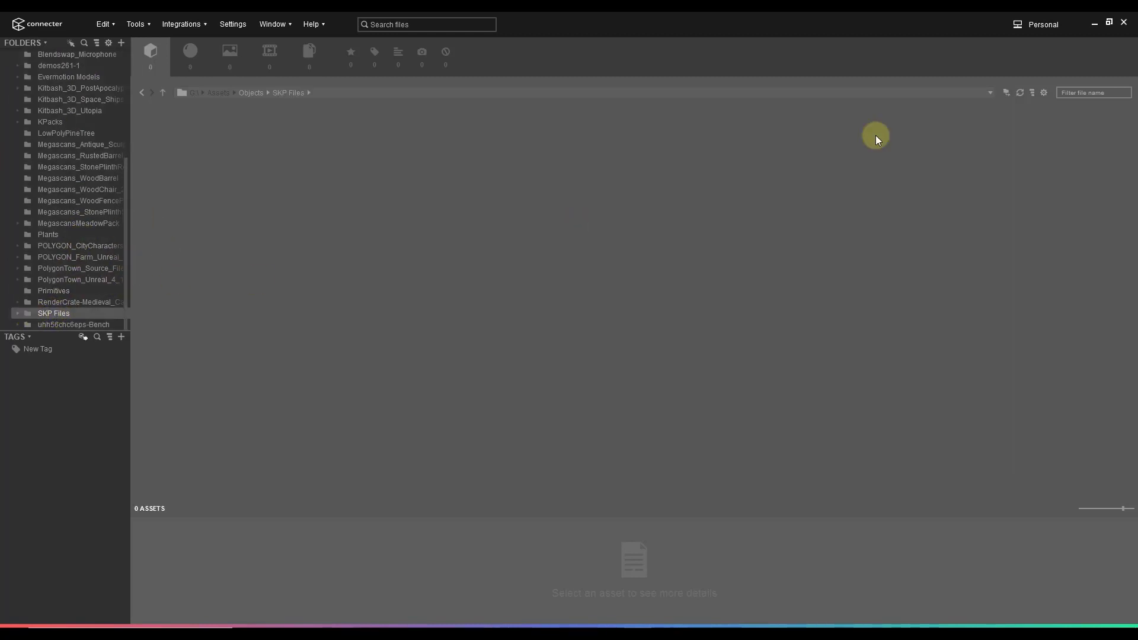
left_click(1009, 92)
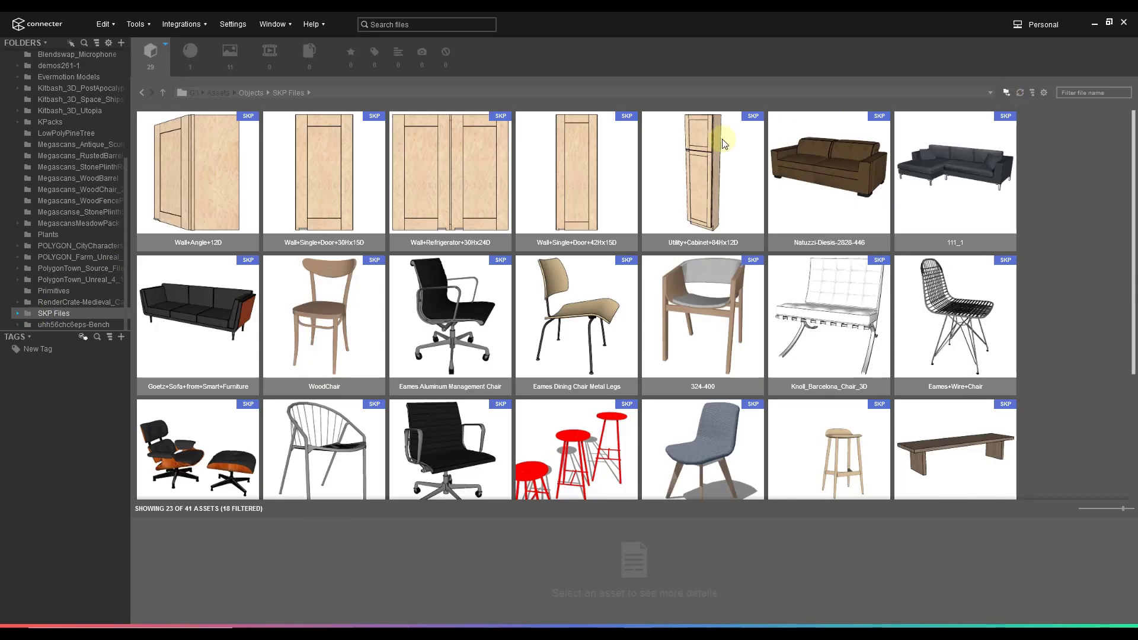
Expand SKP Files, view its Cabinets, Chairs, Enscape Assets and Sofas subfolders, and return to the parent folder
left_click(18, 312)
left_click(58, 268)
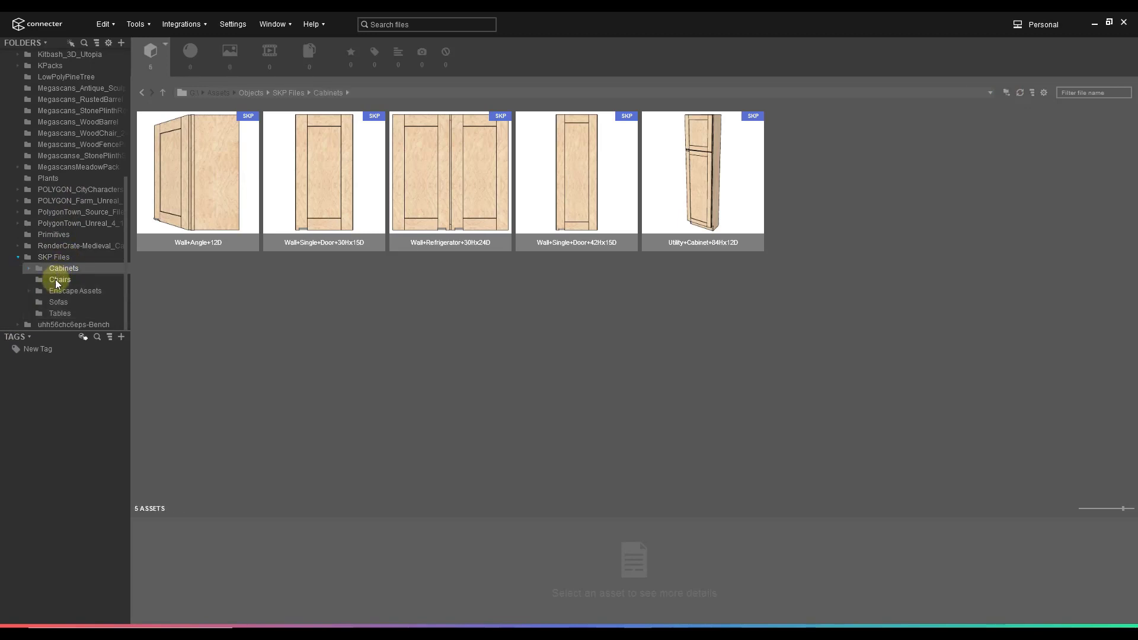
left_click(55, 279)
left_click(55, 292)
left_click(56, 305)
left_click(57, 258)
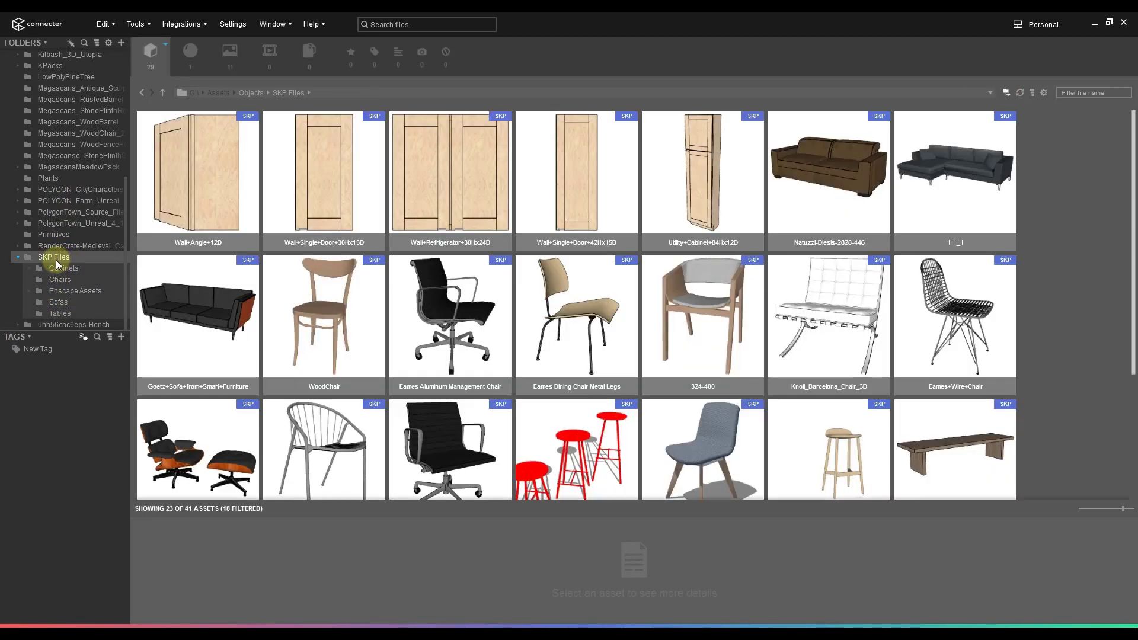
Return to the Objects folder and compare its assets filtered by materials, images and 3D files
scroll(56, 258, "up", 7)
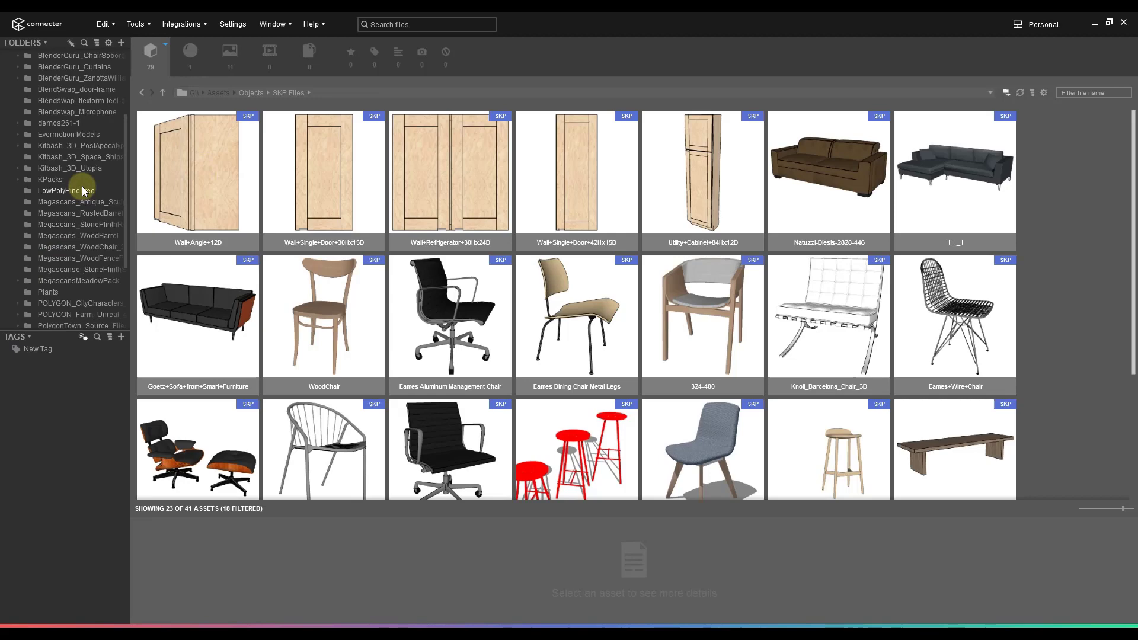
left_click(37, 88)
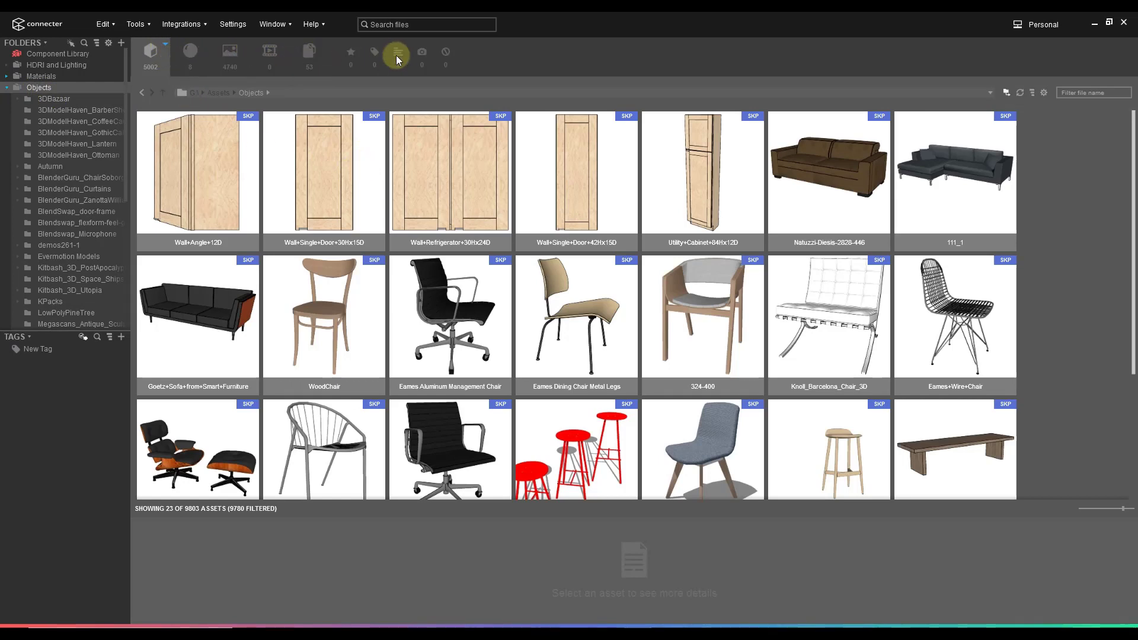
left_click(191, 56)
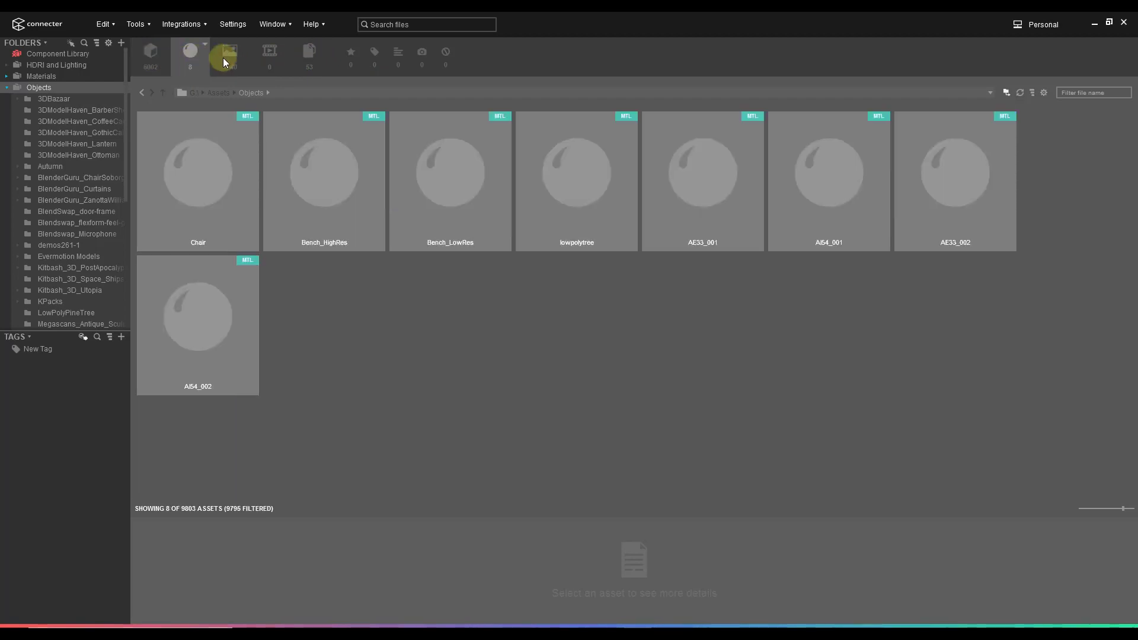
left_click(234, 58)
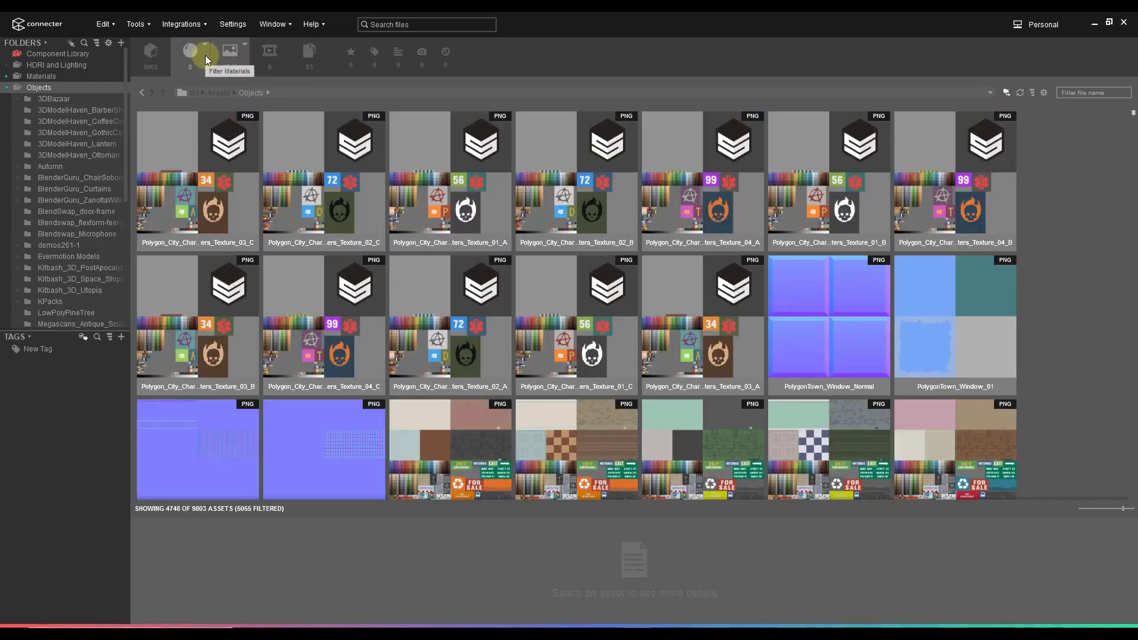
left_click(236, 52)
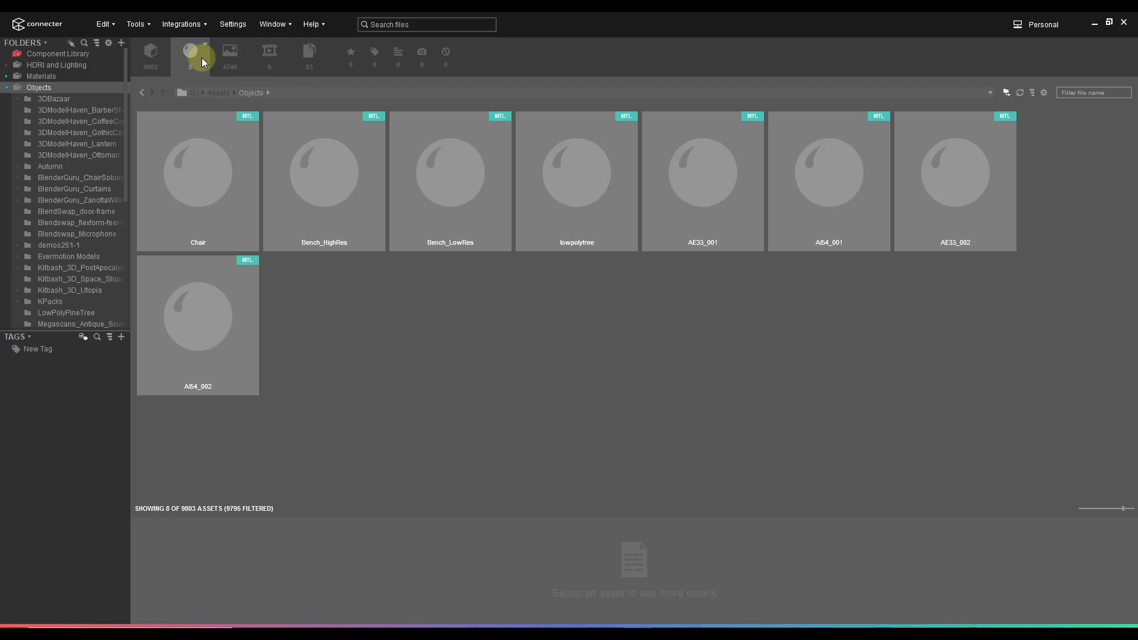
left_click(224, 59)
left_click(198, 52)
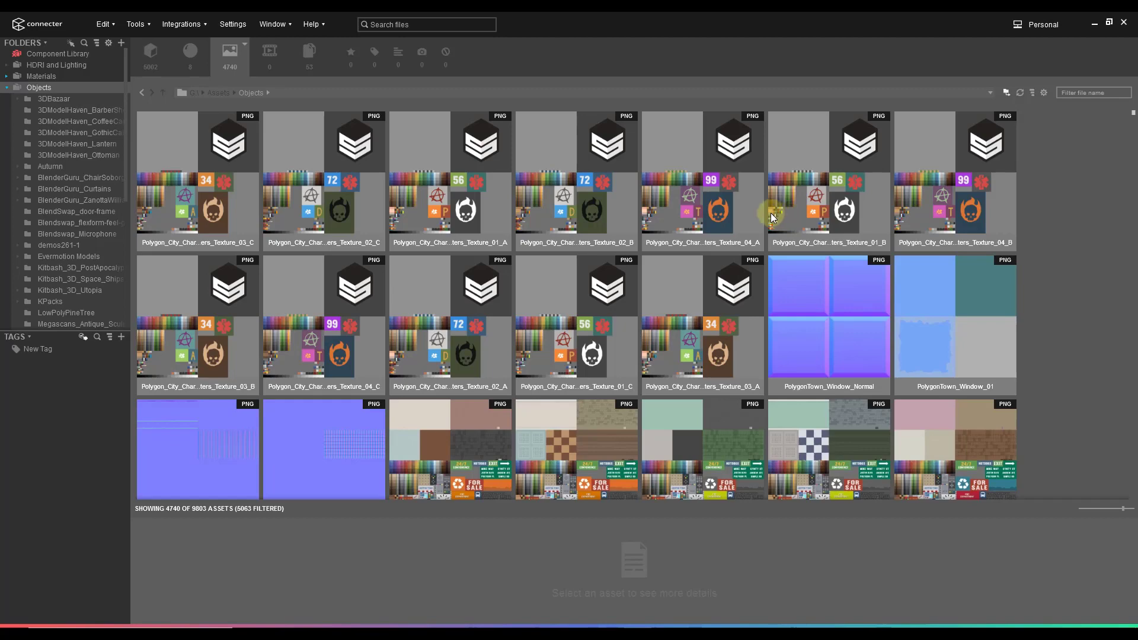
left_click(148, 52)
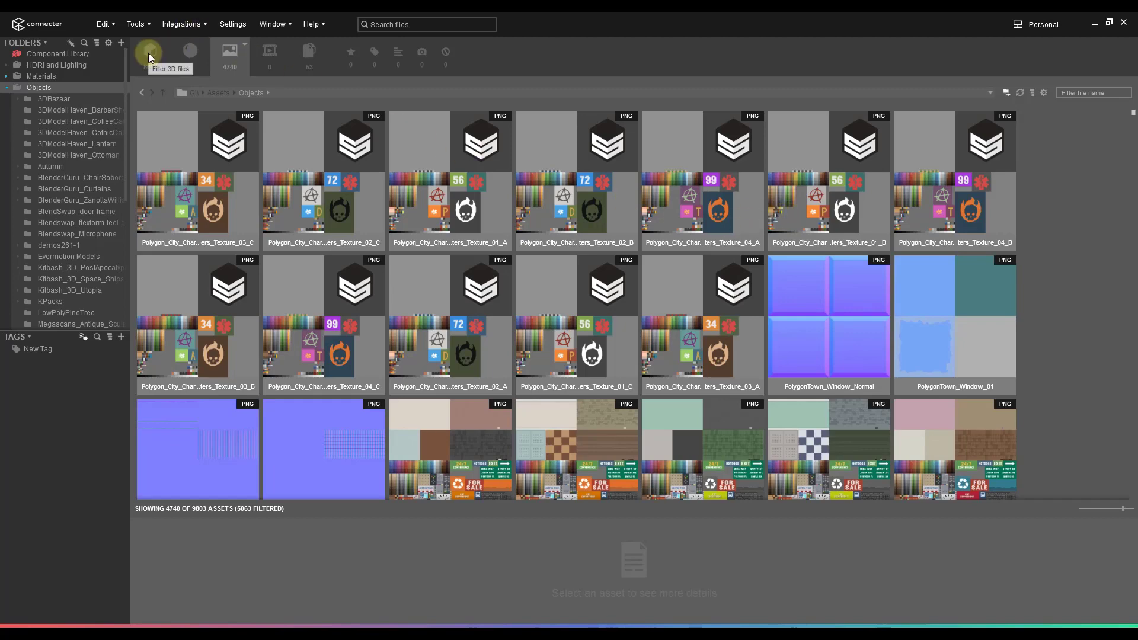
left_click(231, 62)
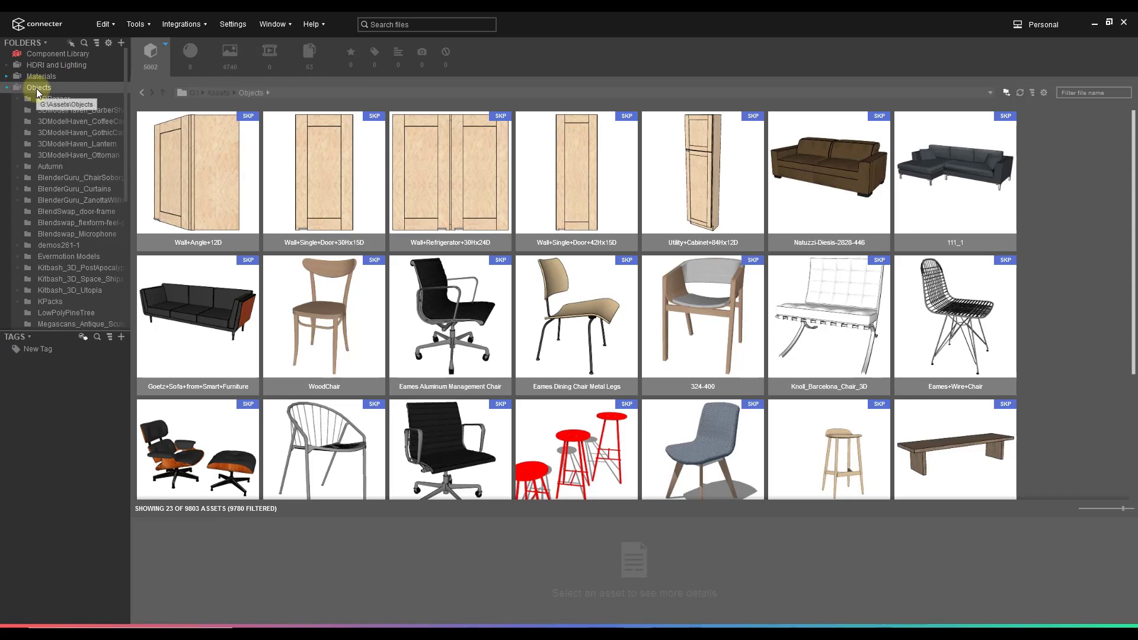
Enable all file formats in the 3D files filter and browse the Objects assets
left_click(165, 45)
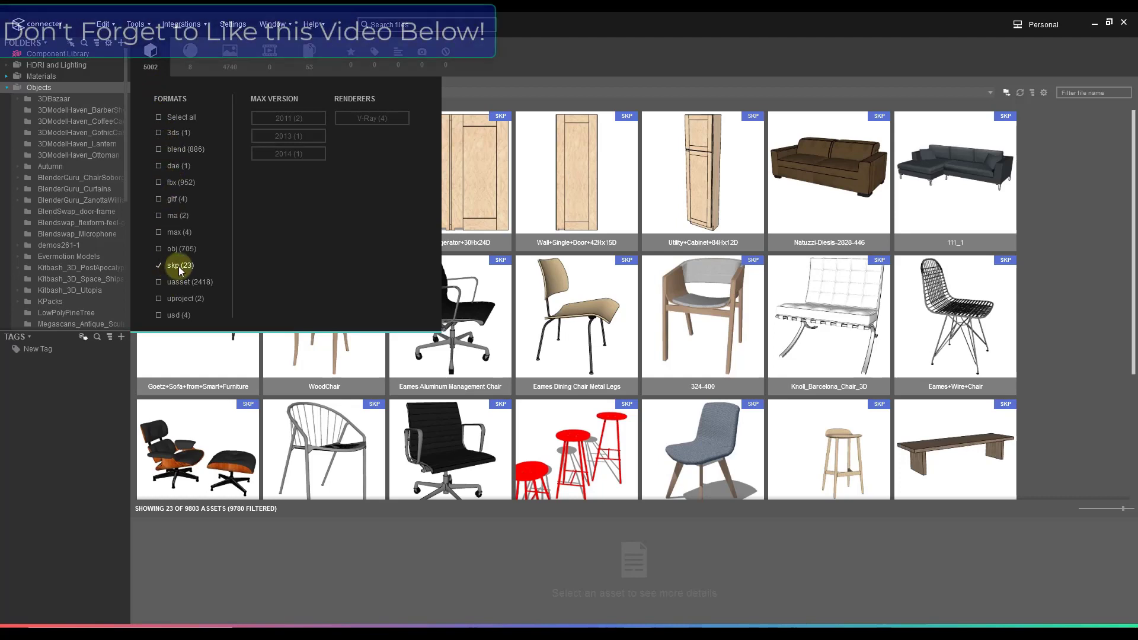
left_click(159, 118)
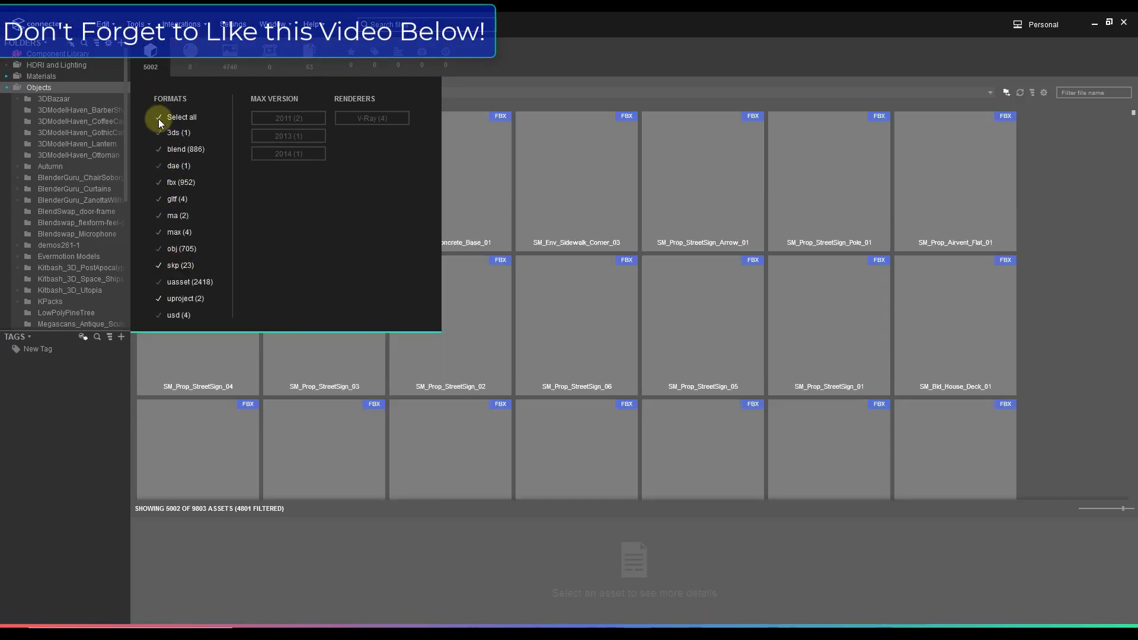
left_click(1072, 166)
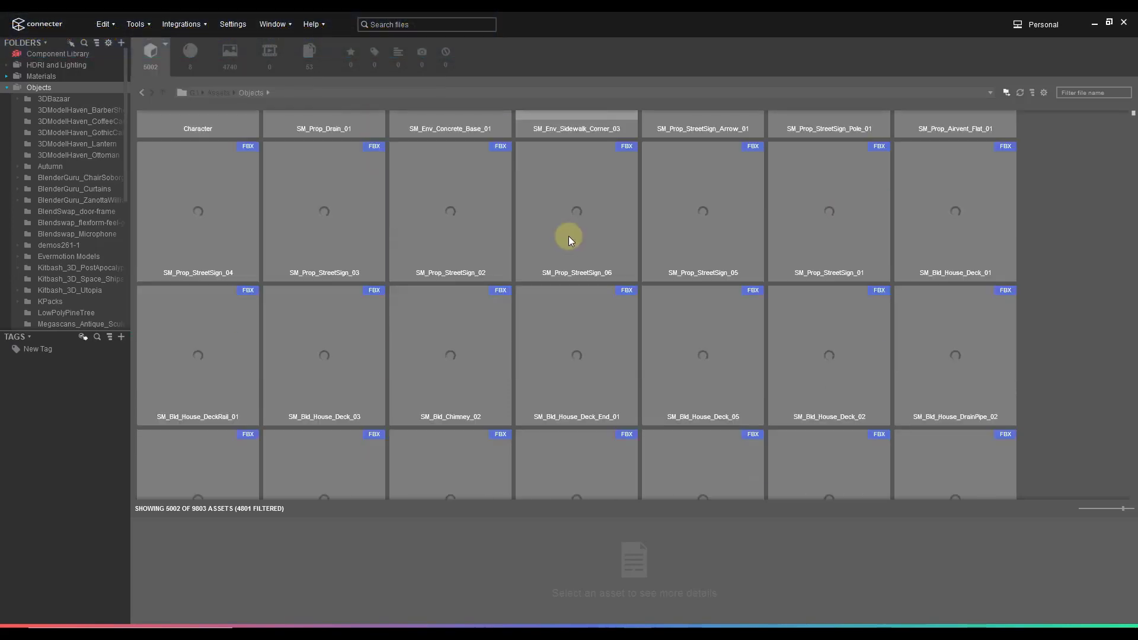
scroll(579, 243, "down", 4)
scroll(563, 243, "up", 2)
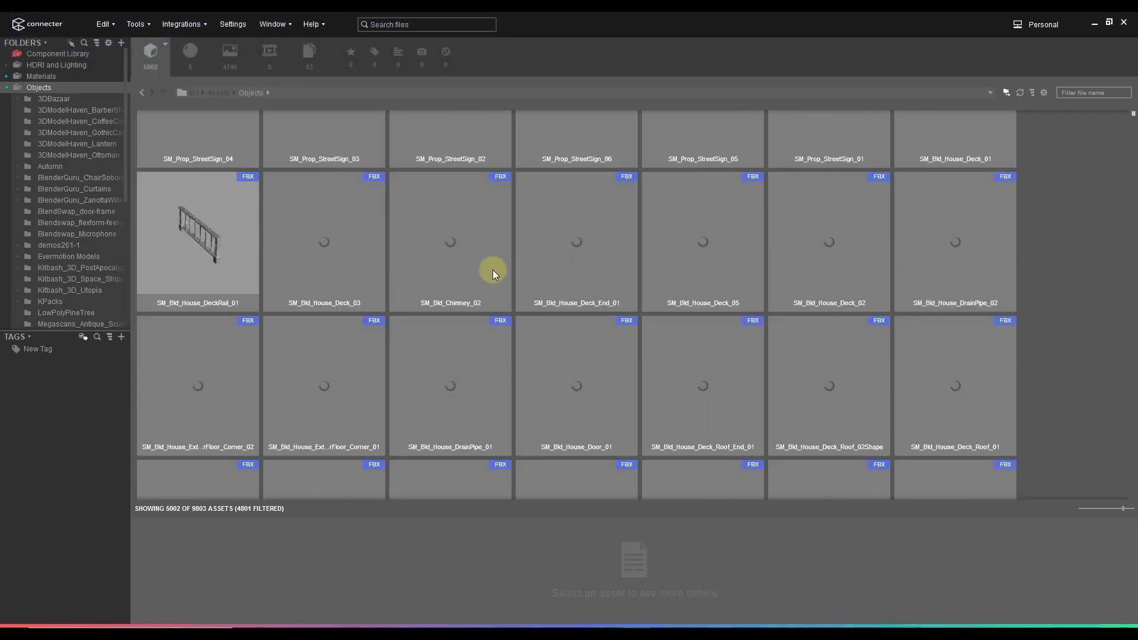
Limit the 3D files filter in the Objects folder to the skp format only
scroll(493, 268, "down", 1)
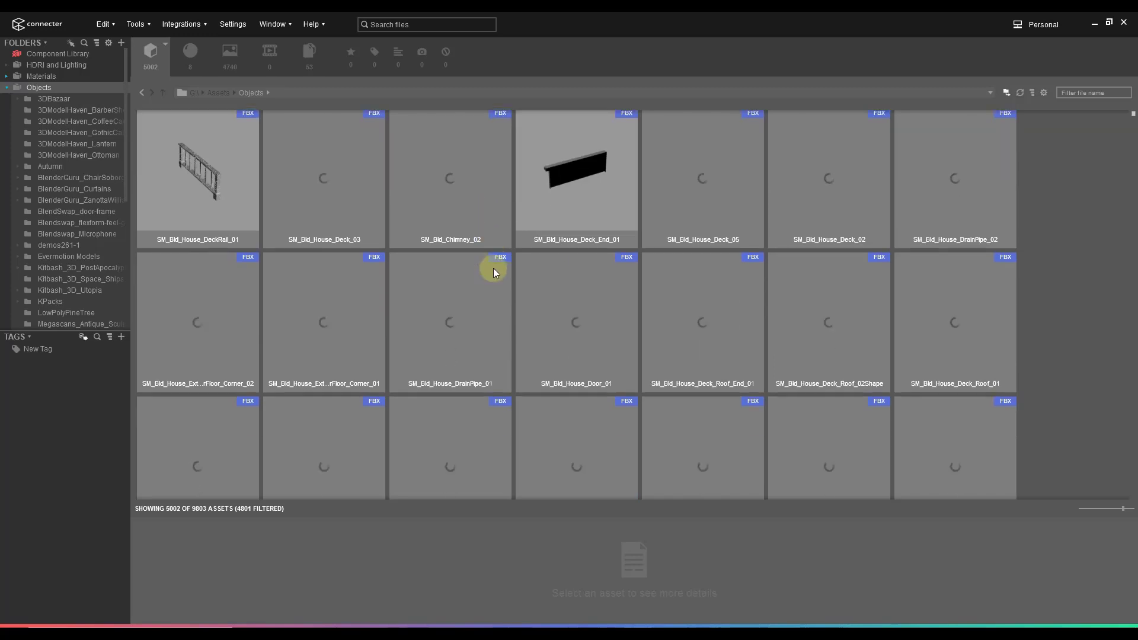
scroll(494, 267, "down", 1)
scroll(593, 274, "up", 1)
scroll(533, 249, "down", 1)
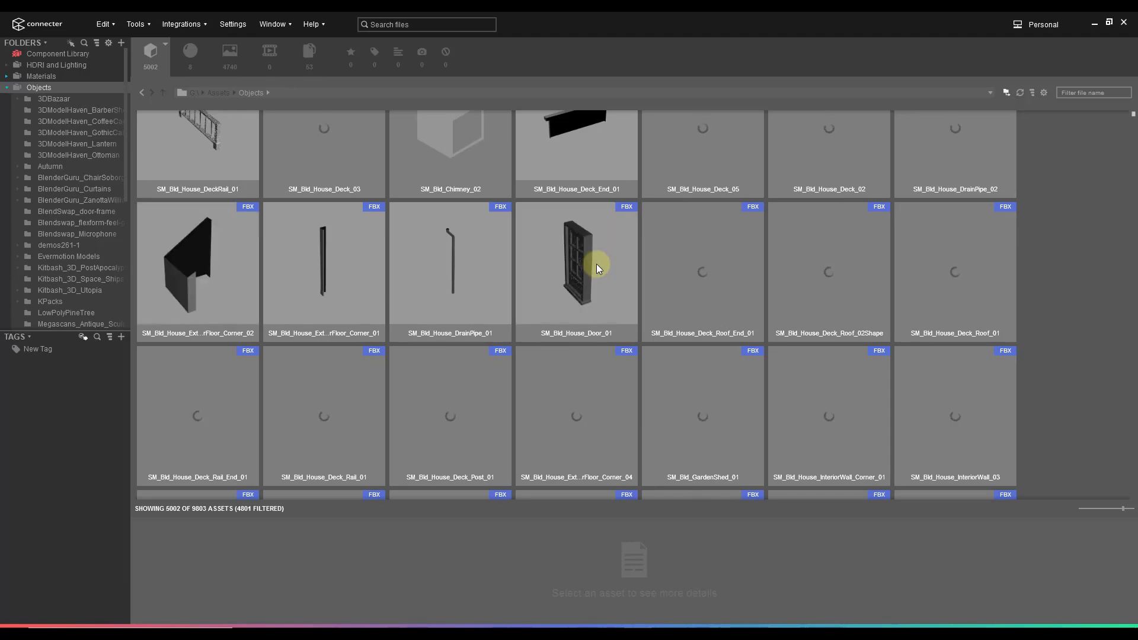
scroll(664, 266, "up", 2)
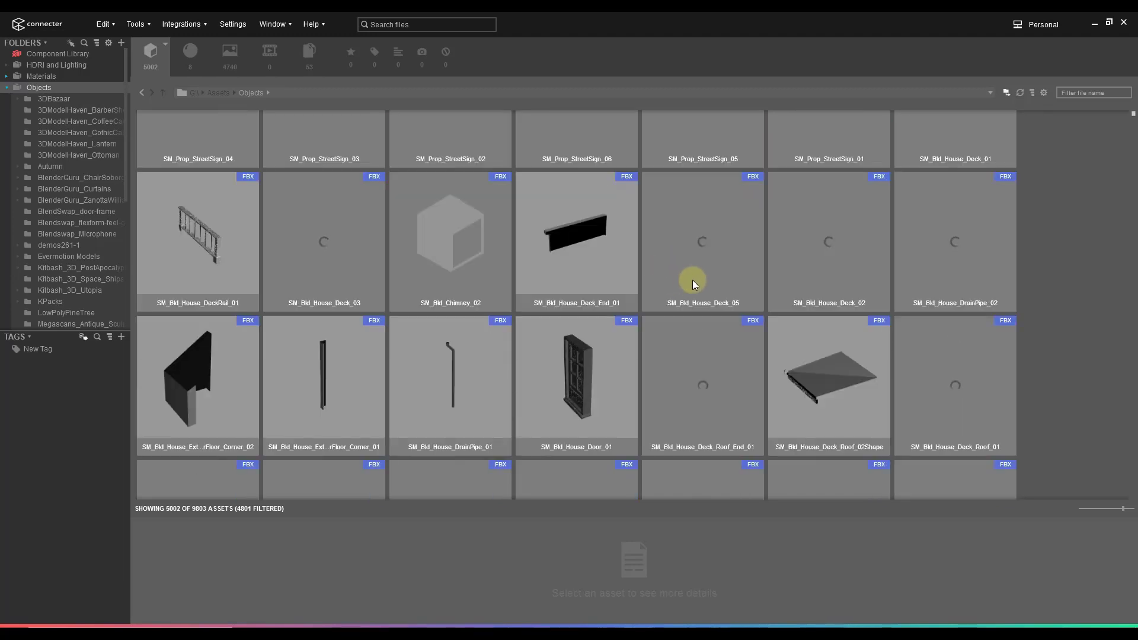
left_click(163, 44)
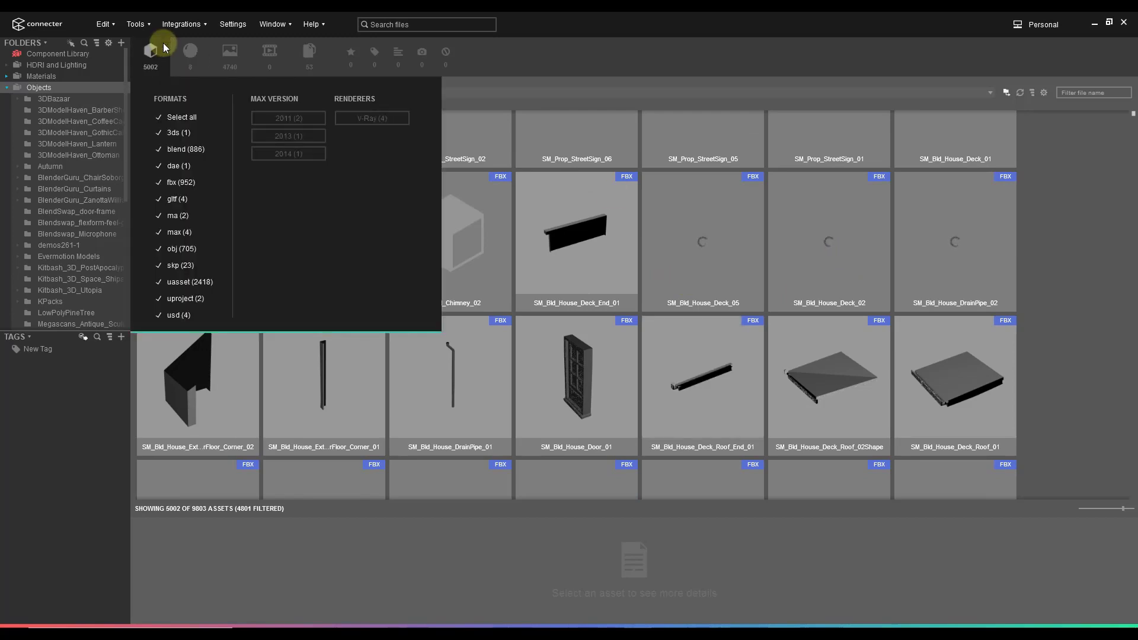
left_click(162, 116)
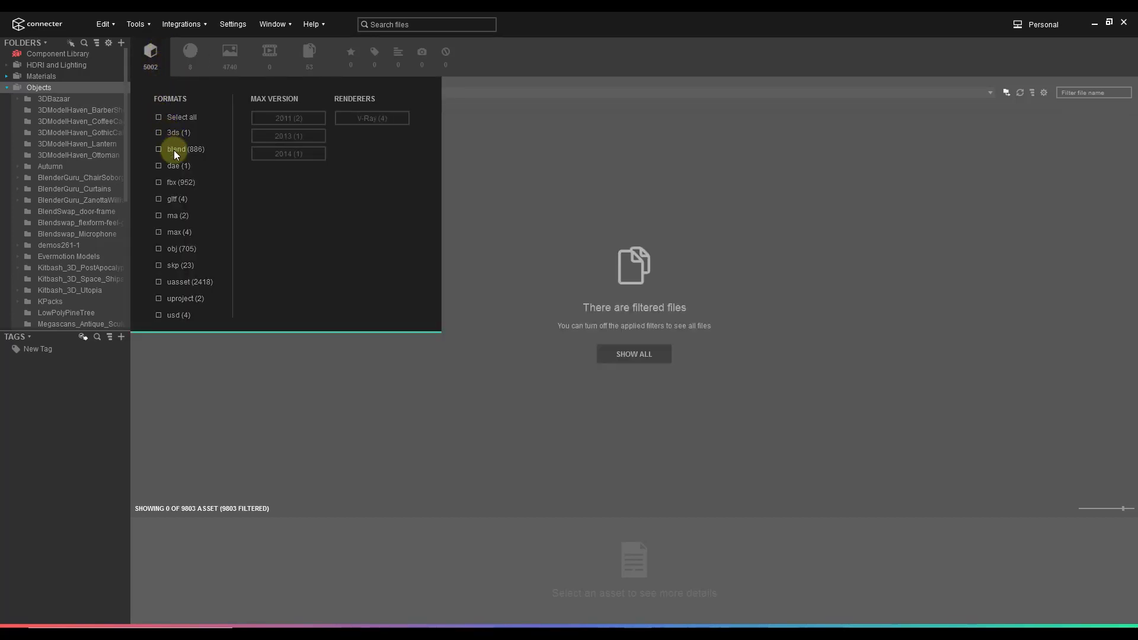
left_click(176, 268)
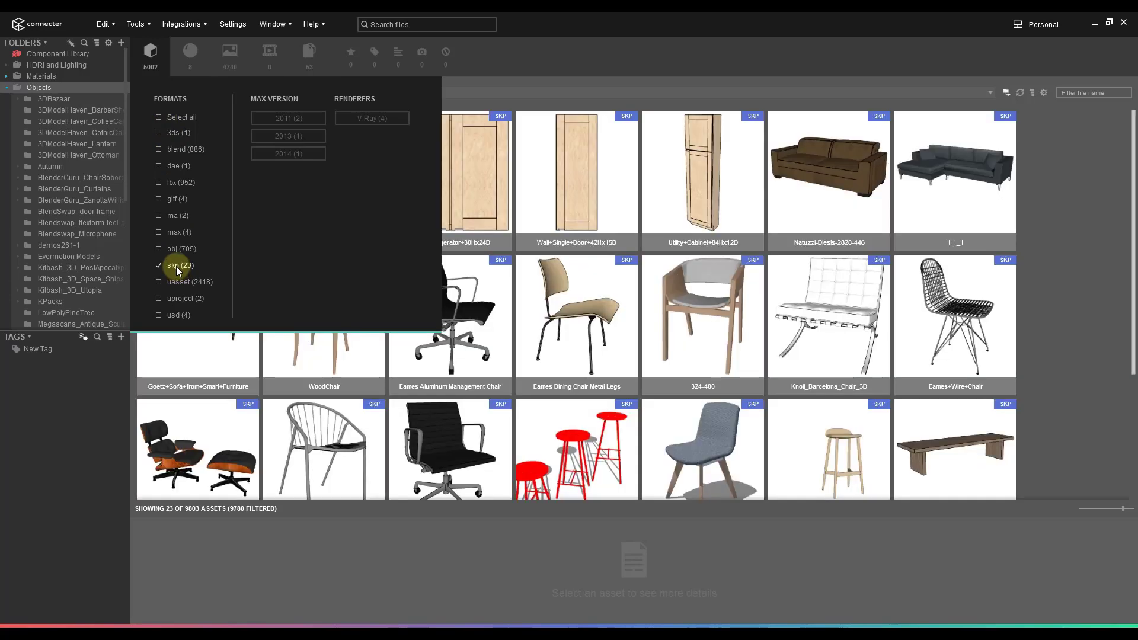
left_click(1060, 252)
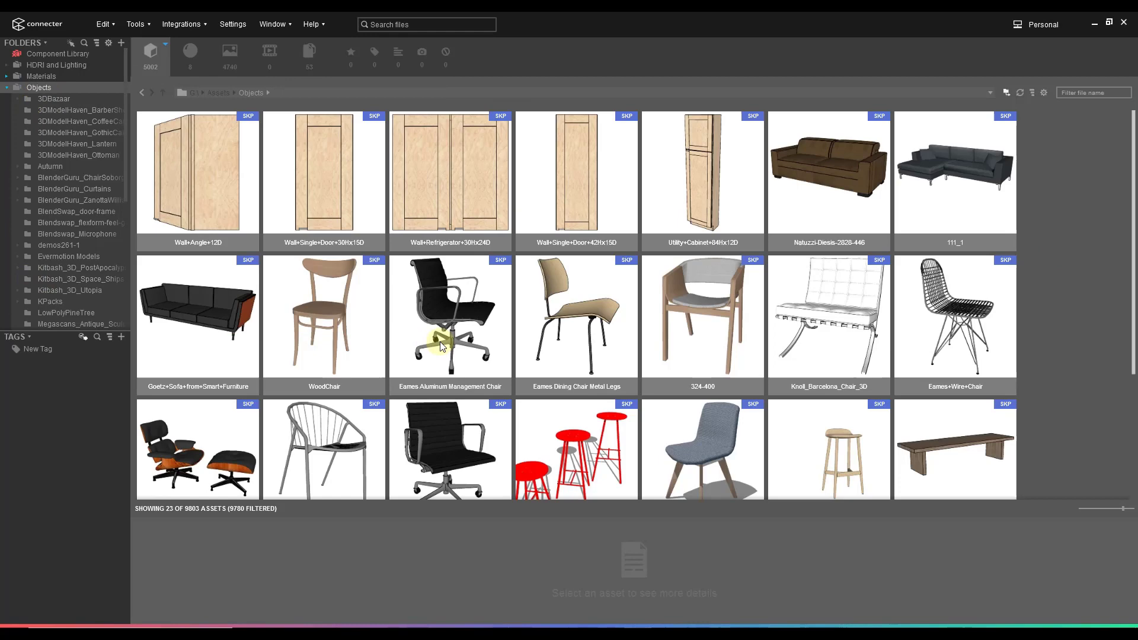
Show Connecter beside SketchUp and place the Wall+Angle+12D cabinet into the SketchUp model near the scale figure
double_click(677, 29)
scroll(755, 314, "down", 4)
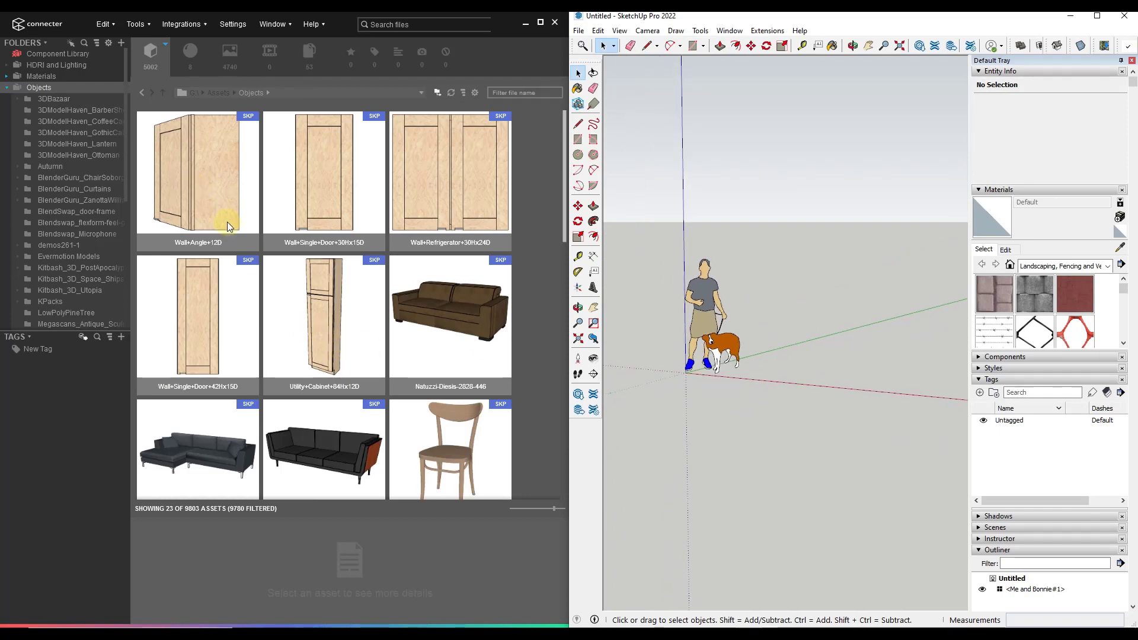
mouse_move(191, 165)
left_mouse_down()
mouse_move(762, 343)
mouse_move(764, 377)
mouse_move(773, 374)
left_mouse_up()
mouse_move(764, 332)
middle_mouse_down()
mouse_move(765, 297)
mouse_move(756, 488)
mouse_move(940, 539)
mouse_move(818, 506)
mouse_move(744, 335)
middle_mouse_up()
key("m")
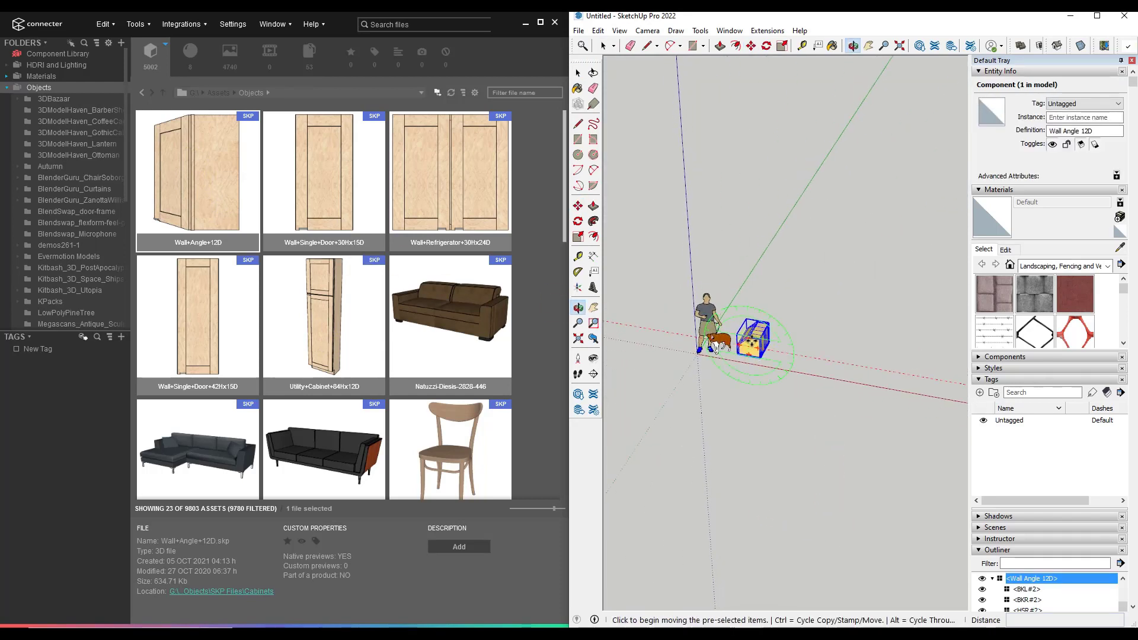
Place the Natuzzi-Diesis-2828-446 sofa from Connecter into the SketchUp model beside the cabinet
scroll(751, 342, "up", 2)
scroll(751, 342, "down", 3)
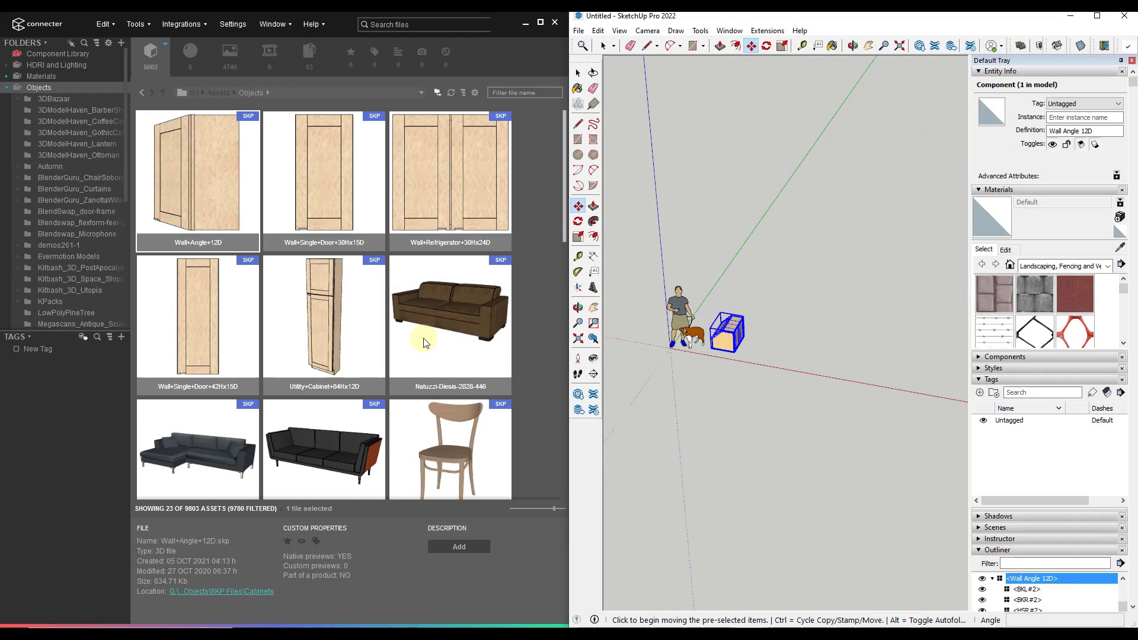
mouse_move(442, 317)
left_mouse_down()
mouse_move(707, 335)
mouse_move(797, 356)
left_mouse_up()
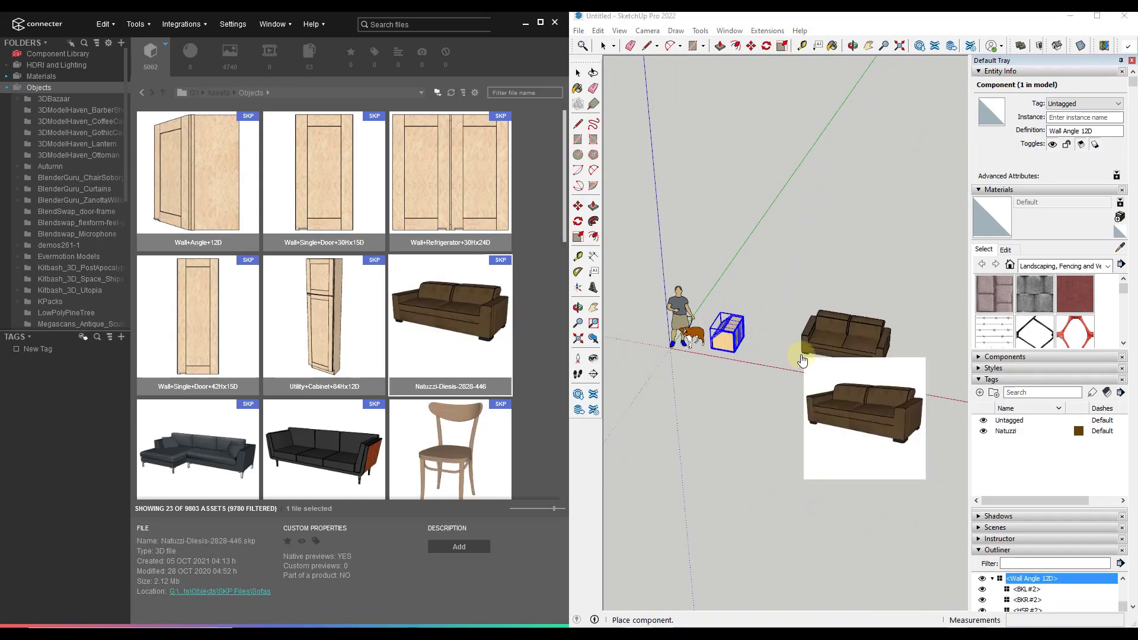
left_click(777, 364)
Place the WoodChair asset from Connecter into the SketchUp model beside the sofa and inspect it up close
scroll(749, 309, "down", 2)
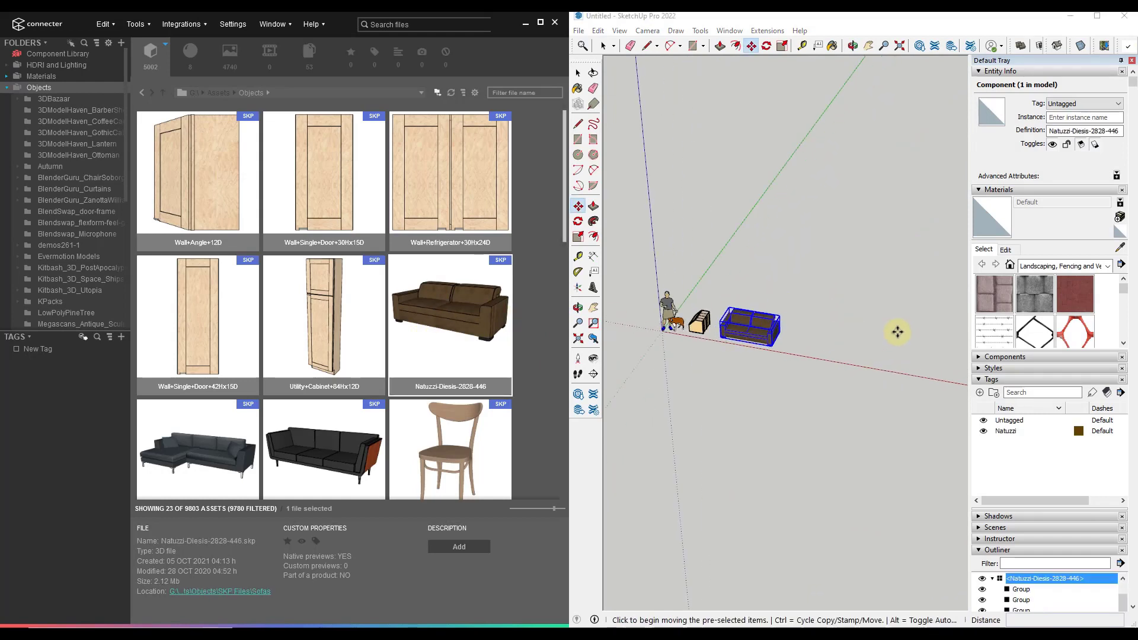
mouse_move(469, 464)
left_mouse_down()
mouse_move(795, 331)
mouse_move(783, 354)
left_mouse_up()
left_click(782, 353)
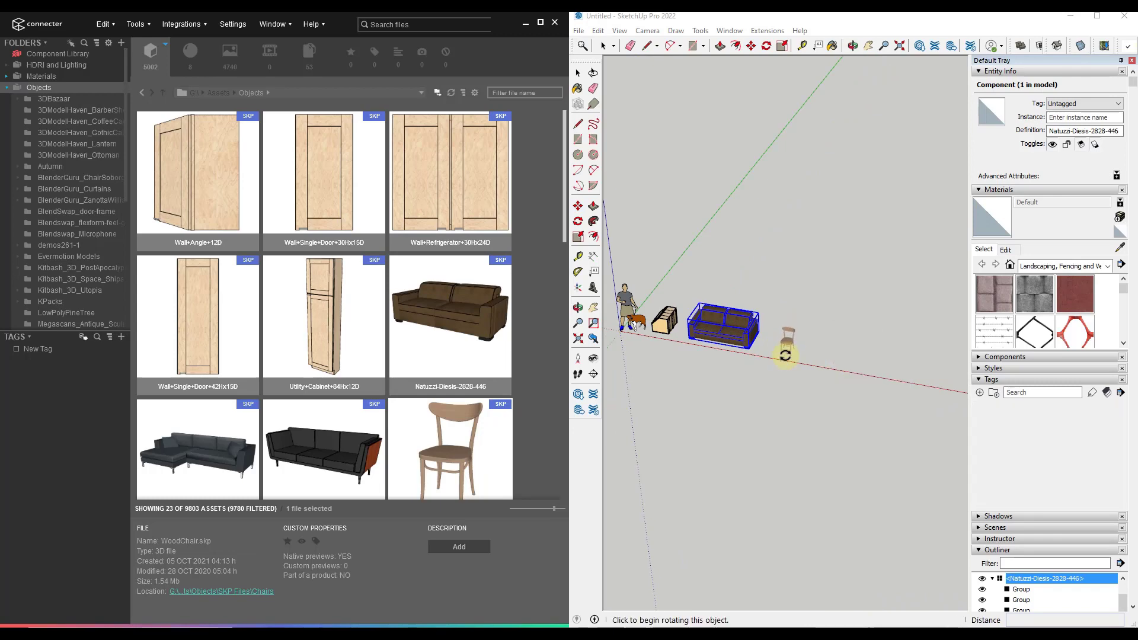
scroll(792, 343, "up", 2)
scroll(792, 342, "up", 4)
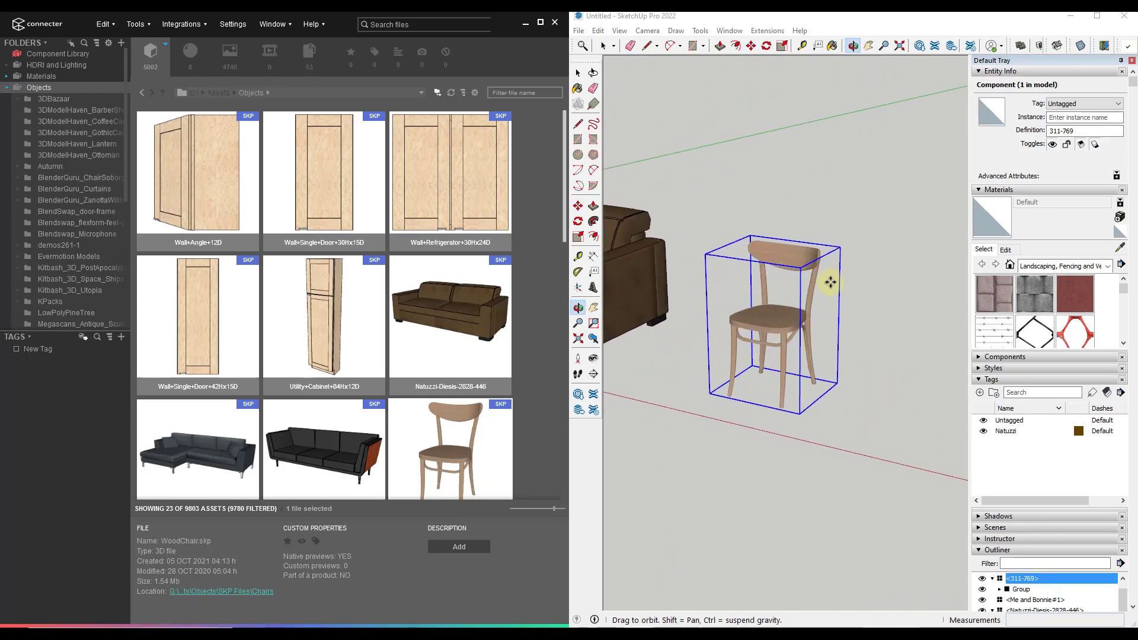
scroll(864, 344, "up", 5)
scroll(846, 332, "down", 4)
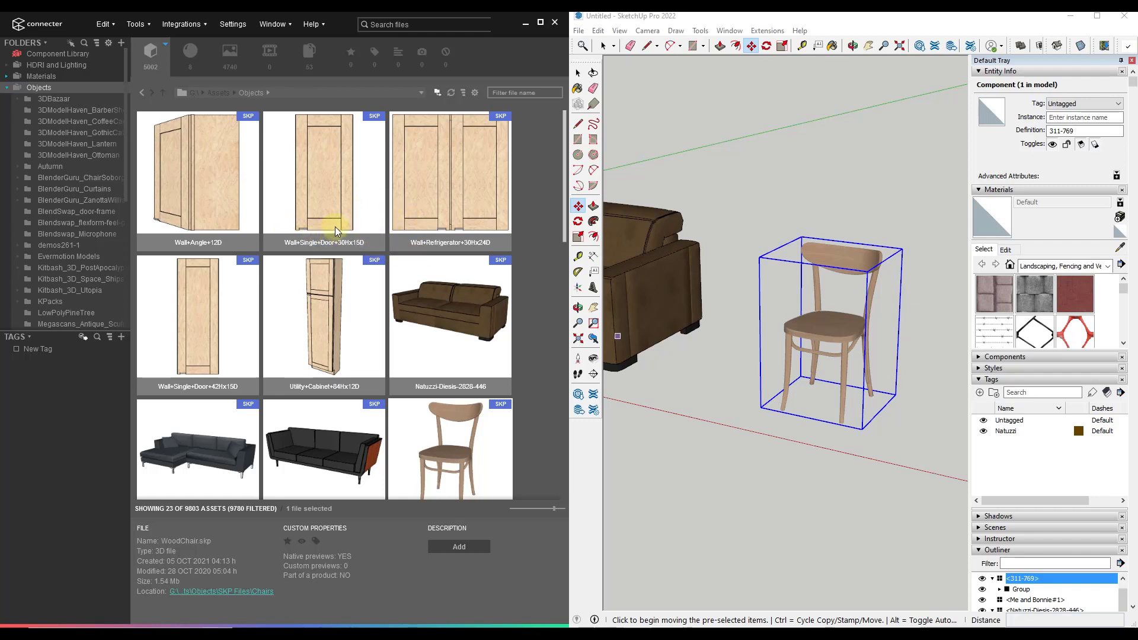
Open the Cabinets subfolder in Connecter and move all five cabinet files into the parent SKP Files folder
scroll(81, 229, "down", 7)
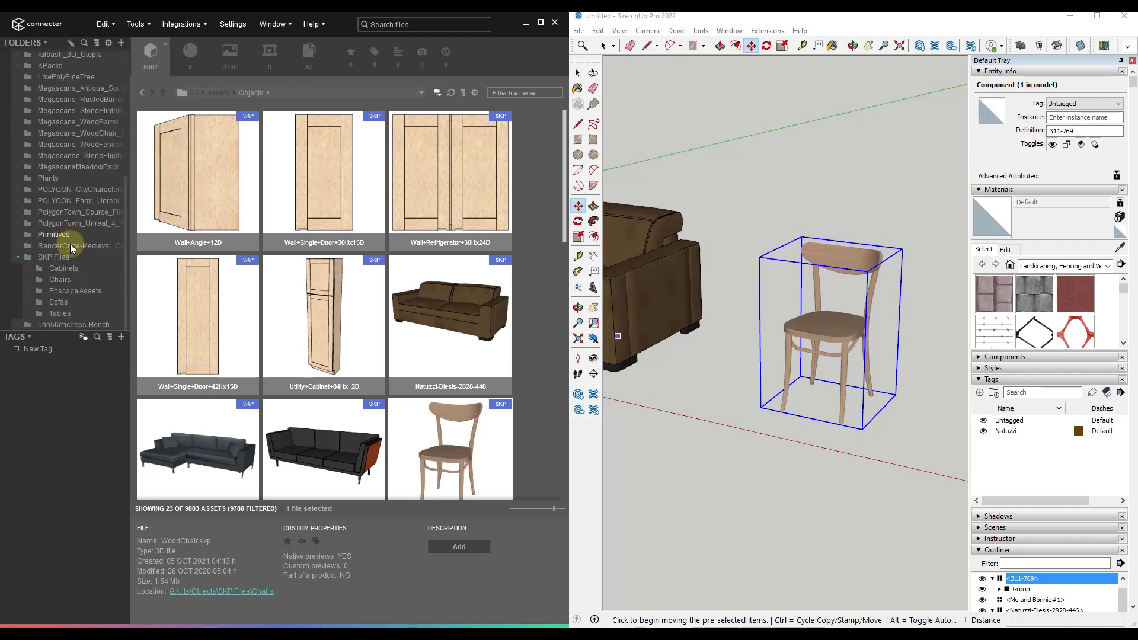
left_click(61, 271)
left_click(242, 247)
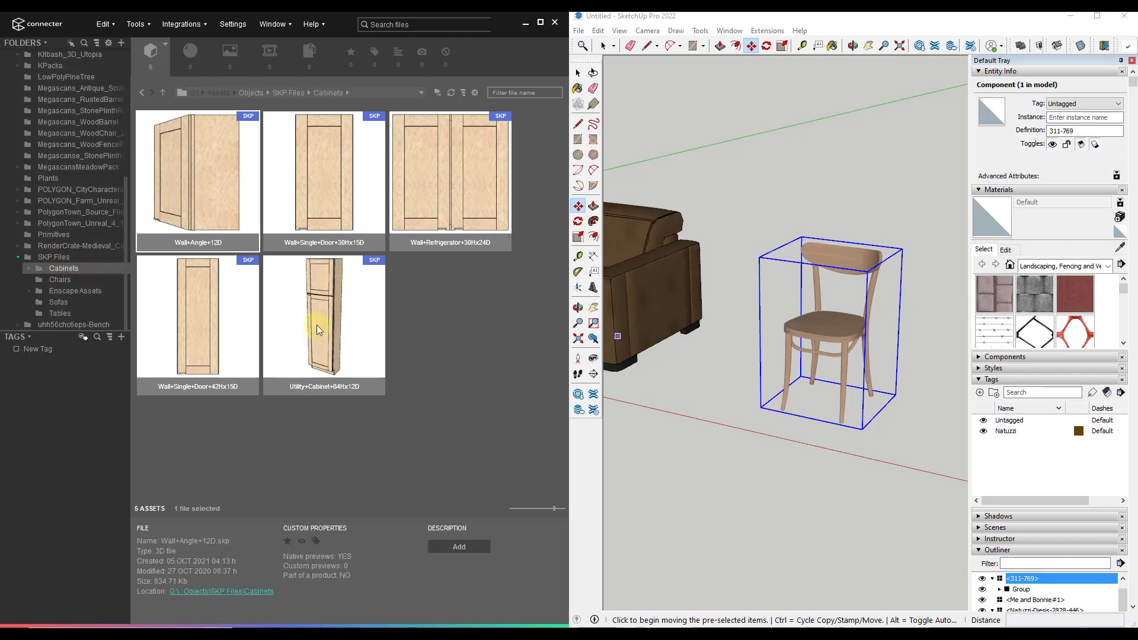
left_click(299, 292, "shift")
left_click_drag(190, 185, 62, 270)
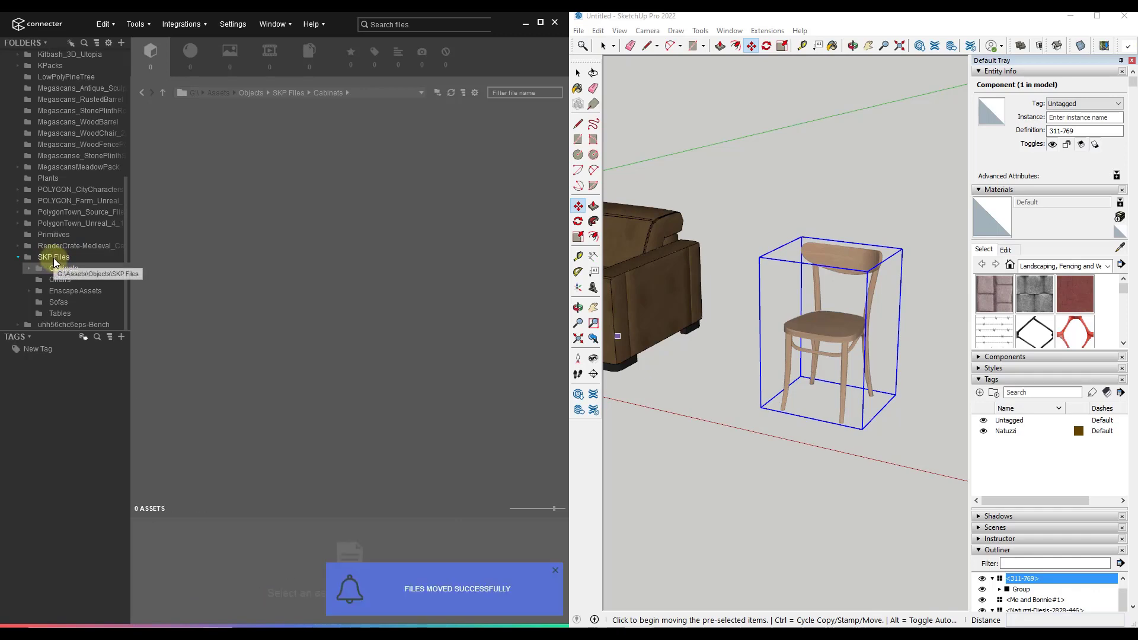
Open SKP Files in the maximized window, move the five cabinet files back into the Cabinets subfolder, and open that subfolder
left_click(55, 257)
left_click(540, 22)
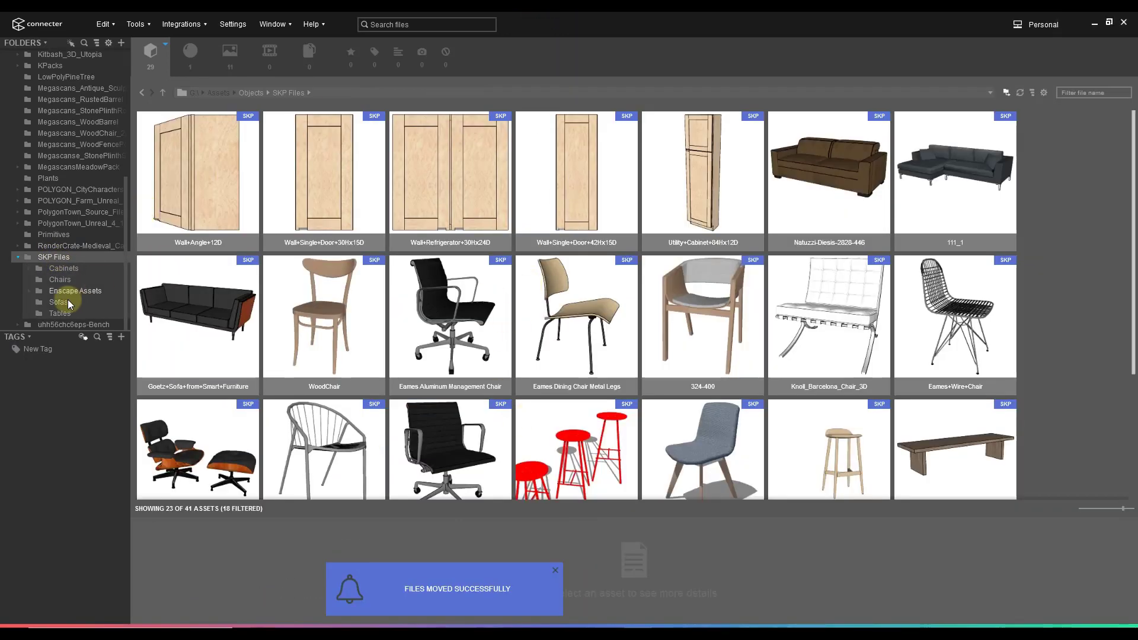
left_click(200, 187)
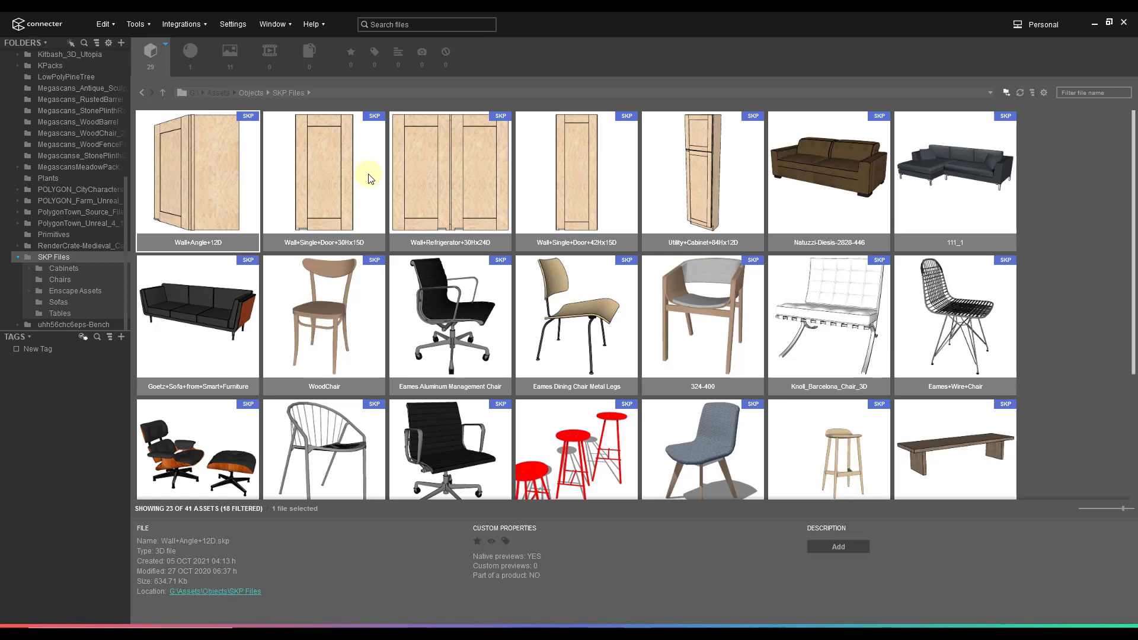
left_click(657, 181, "shift")
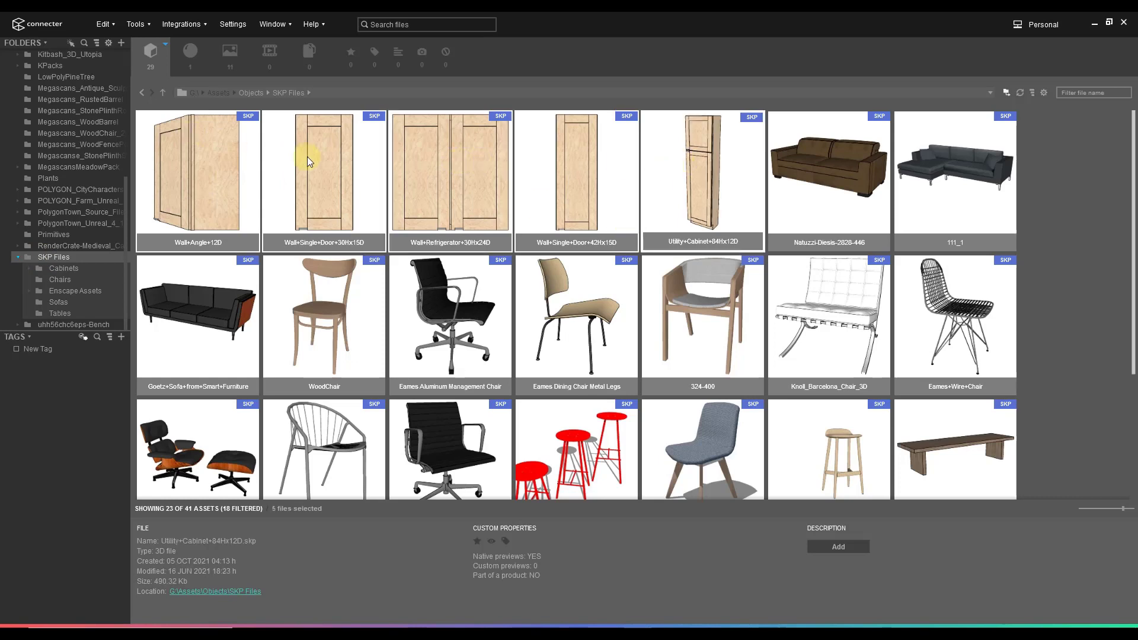
left_click_drag(222, 153, 66, 269)
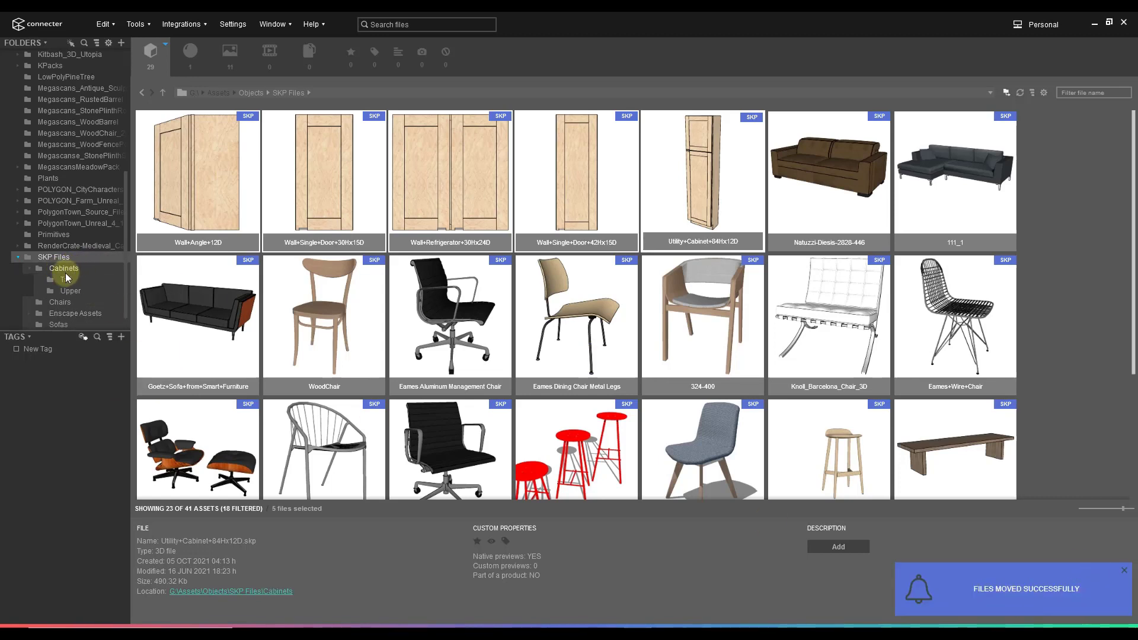
left_click(65, 273)
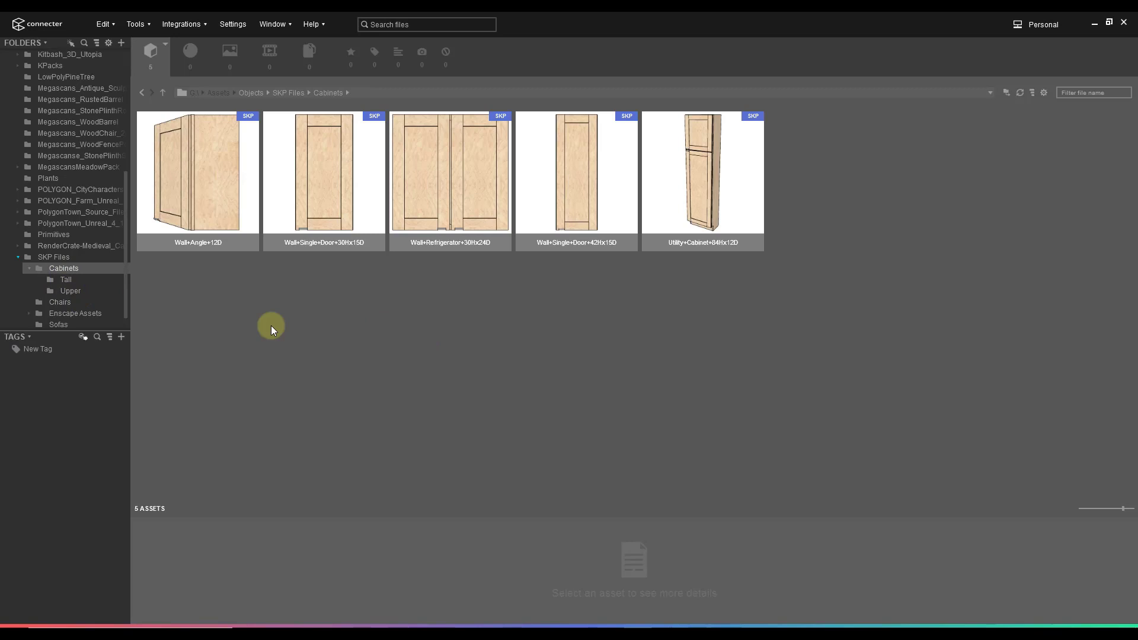
Open the Materials folder, collapse the Objects folder, and include image files in the displayed asset types
scroll(46, 211, "up", 7)
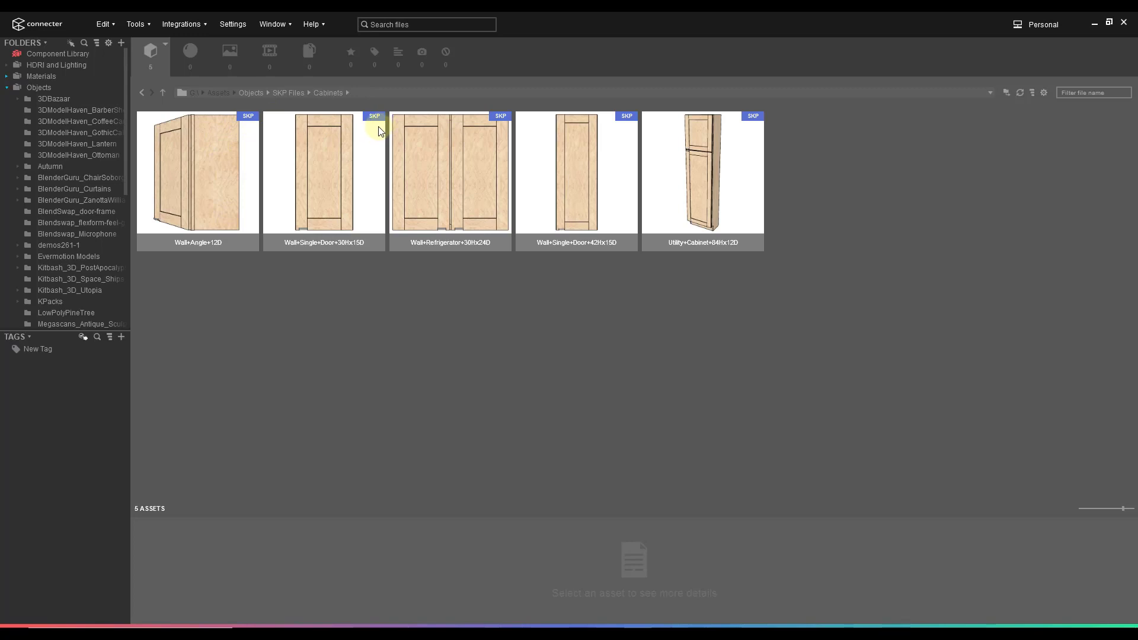
left_click(40, 75)
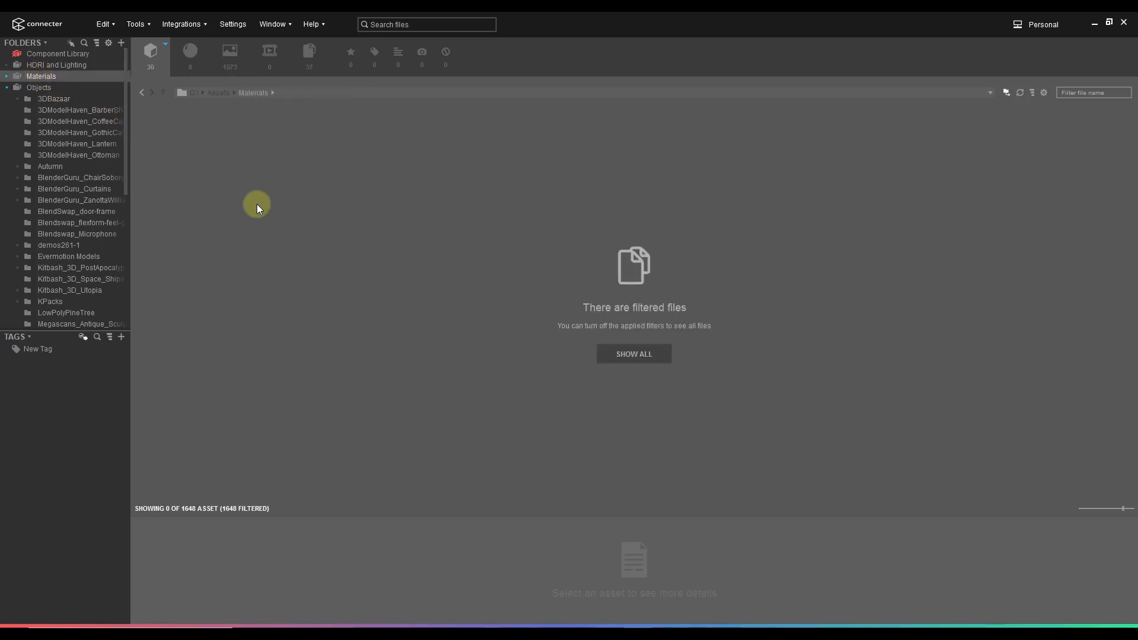
left_click(7, 87)
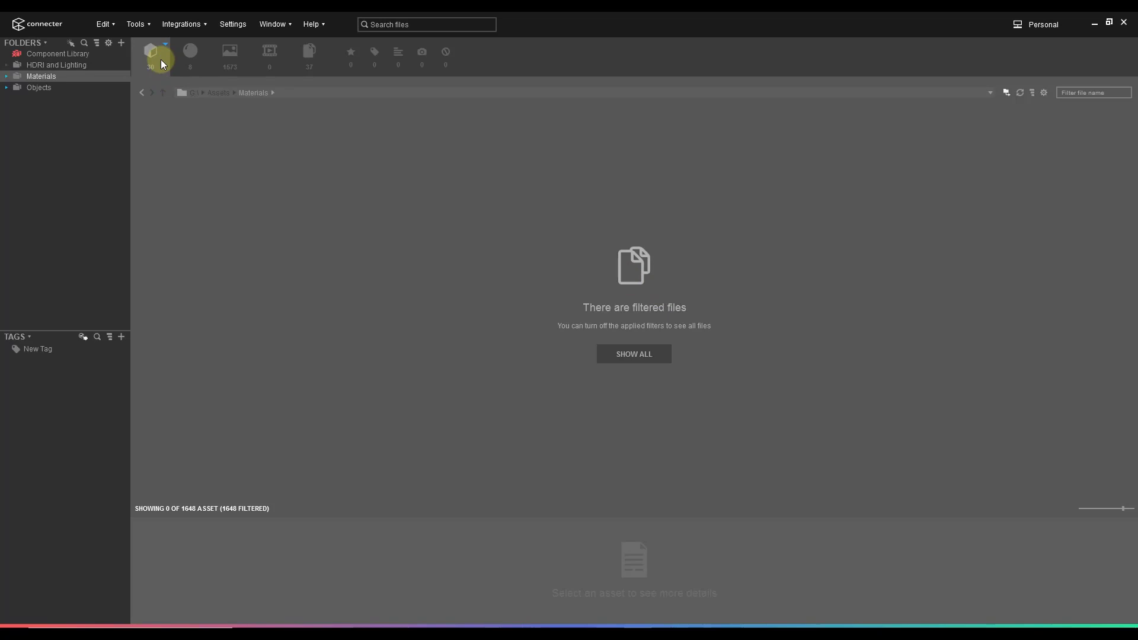
left_click(166, 46)
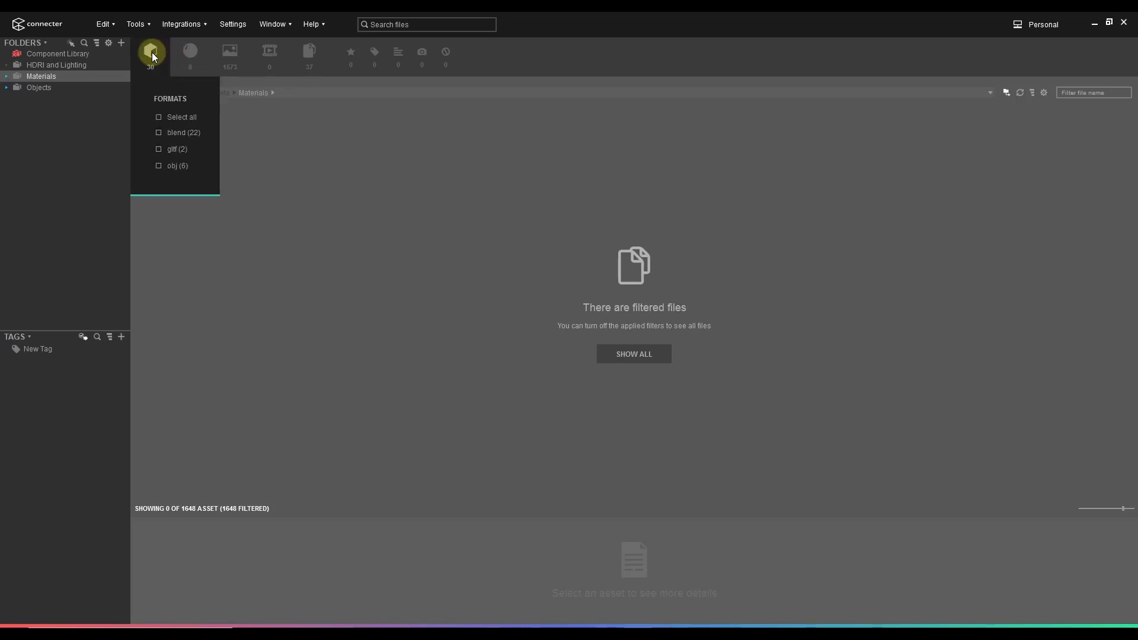
left_click(151, 52)
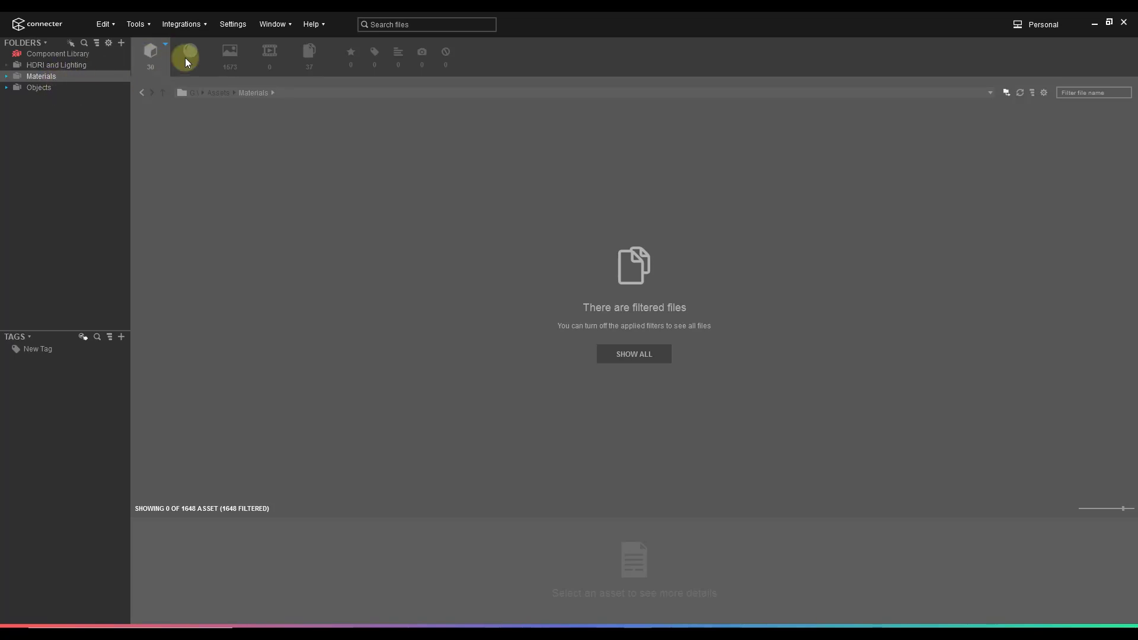
left_click(227, 52)
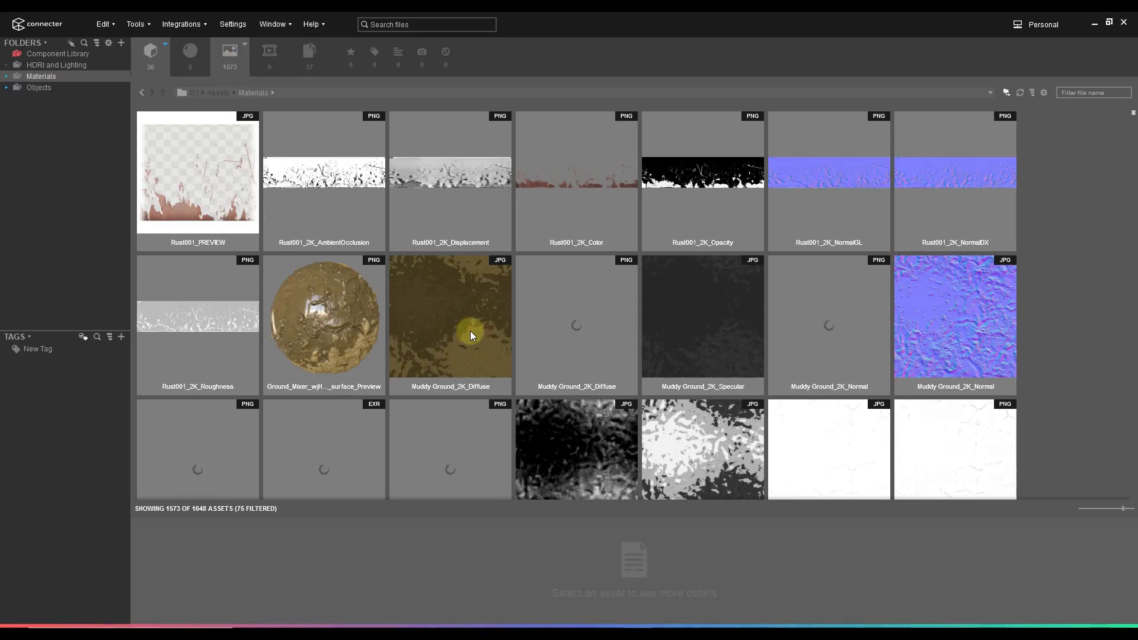
Limit the Materials images to the hdr format and view the details of the sky file
left_click(243, 46)
left_click(252, 166)
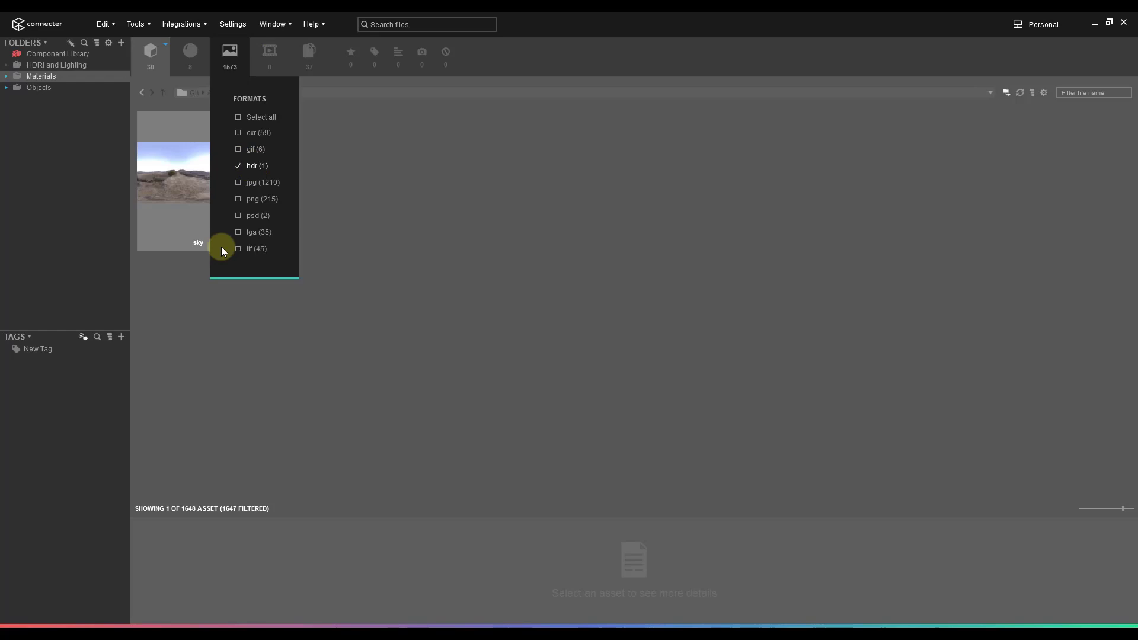
left_click(191, 179)
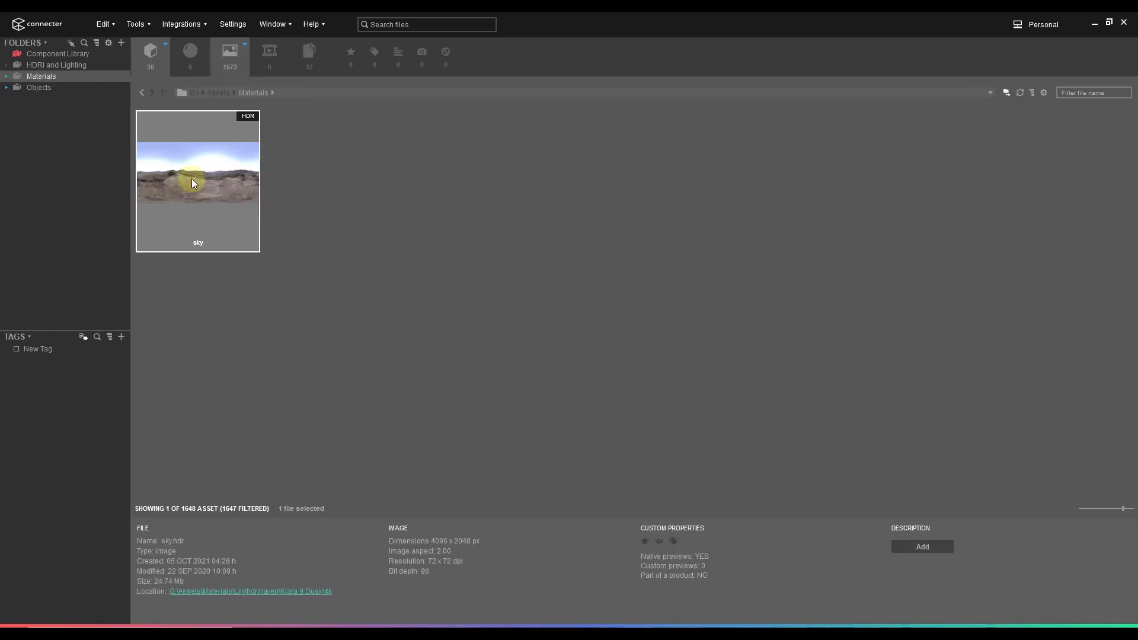
Enable all file formats in the images filter for the Materials folder
left_click(241, 45)
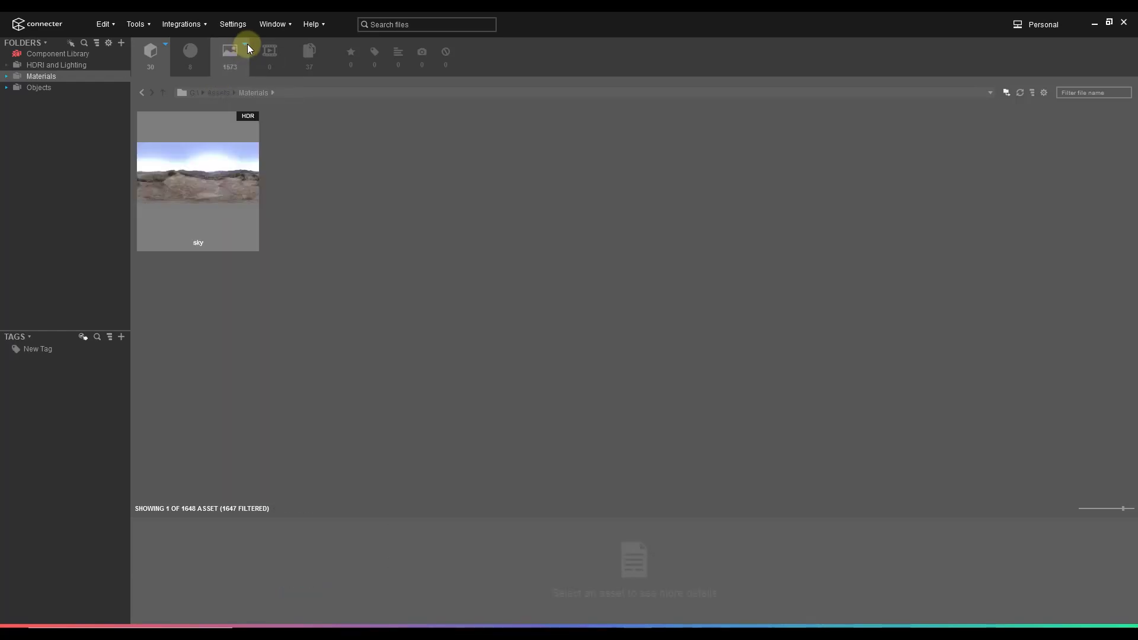
left_click(247, 44)
left_click(251, 120)
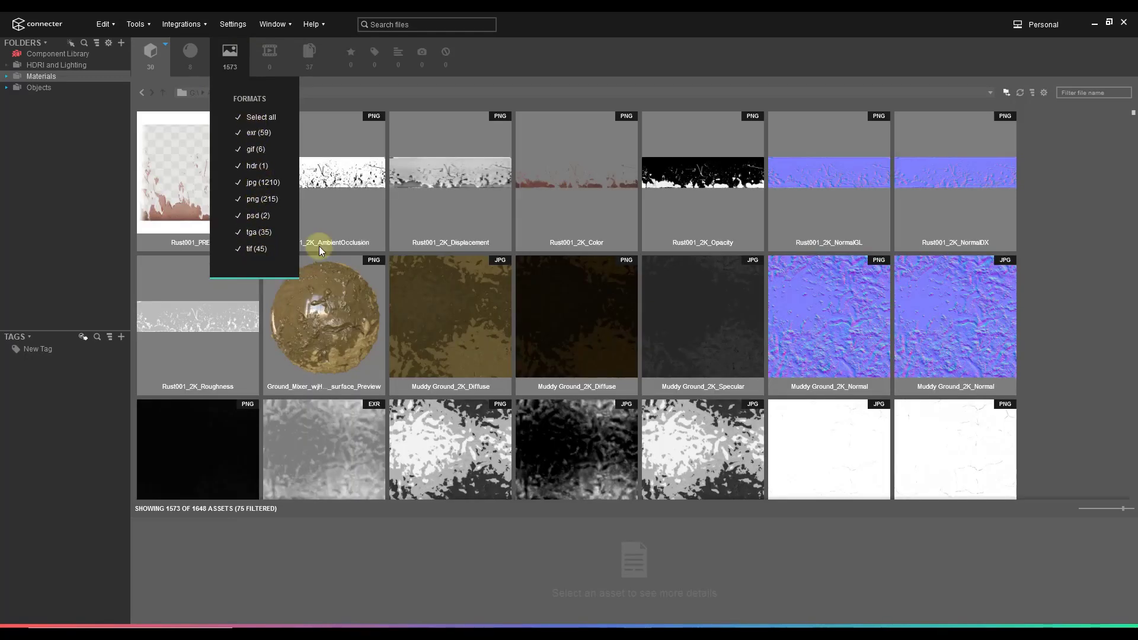
left_click(1072, 205)
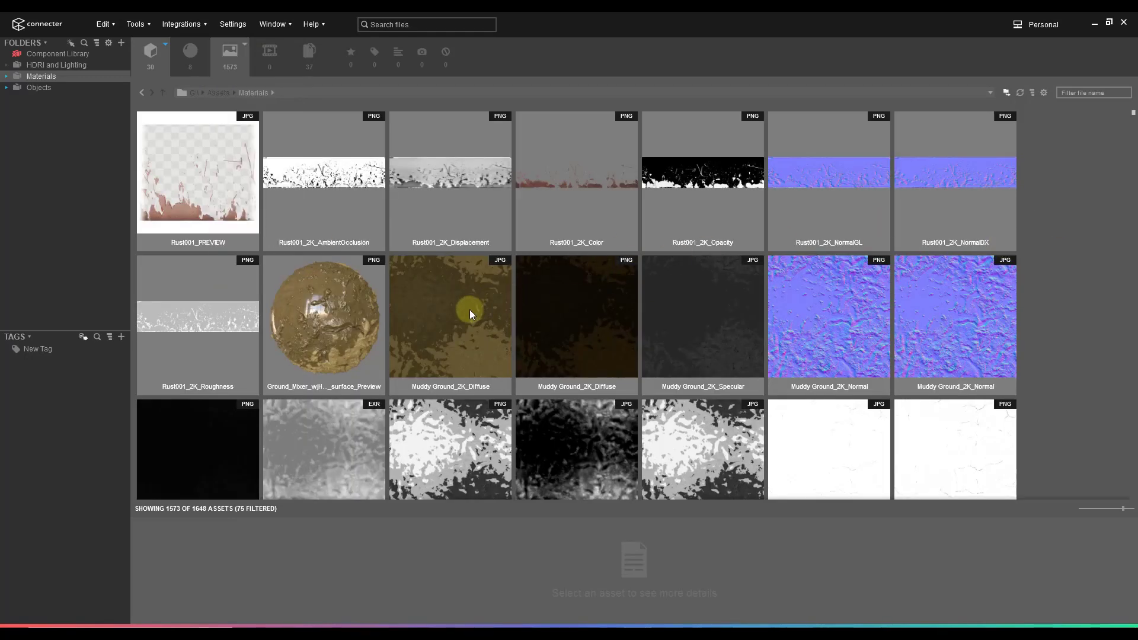
Filter the Materials images by the file name text "mud"
scroll(470, 310, "down", 1)
scroll(483, 307, "up", 1)
left_click(1081, 89)
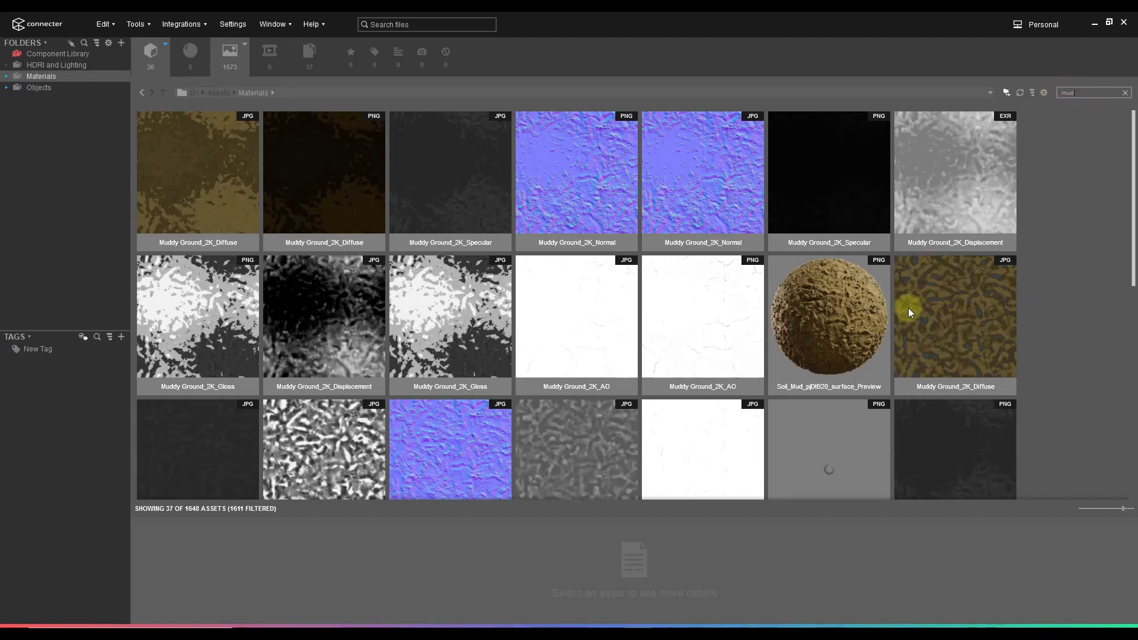
Find the Muddy Ground_2K_Diffuse texture in the filtered results and place it as an image beside the chair in SketchUp
scroll(898, 316, "down", 2)
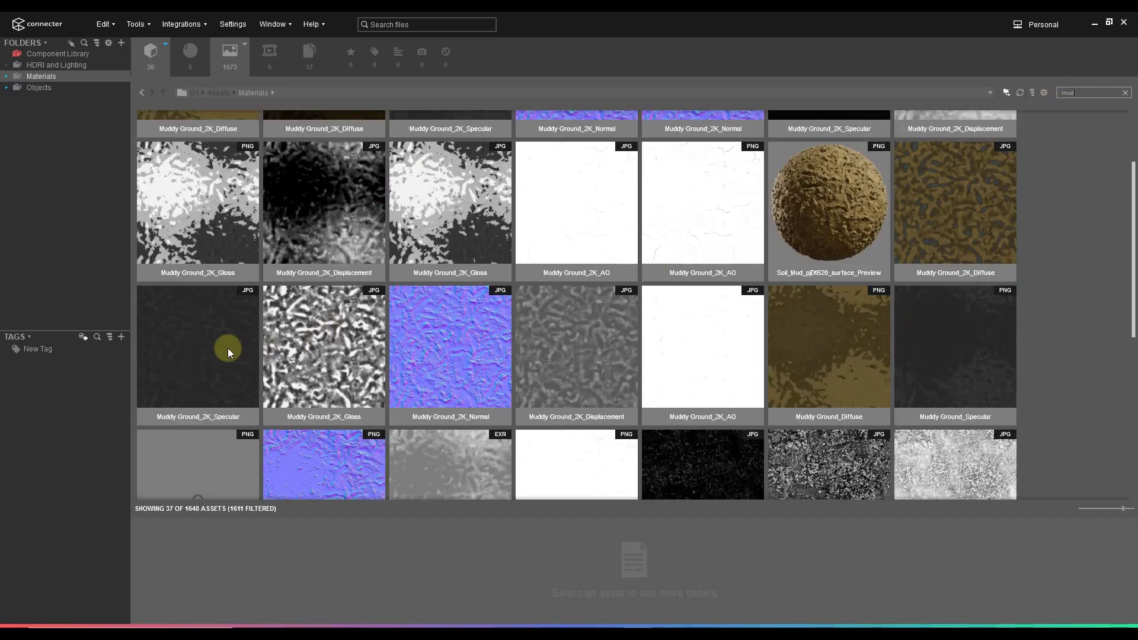
scroll(240, 346, "down", 6)
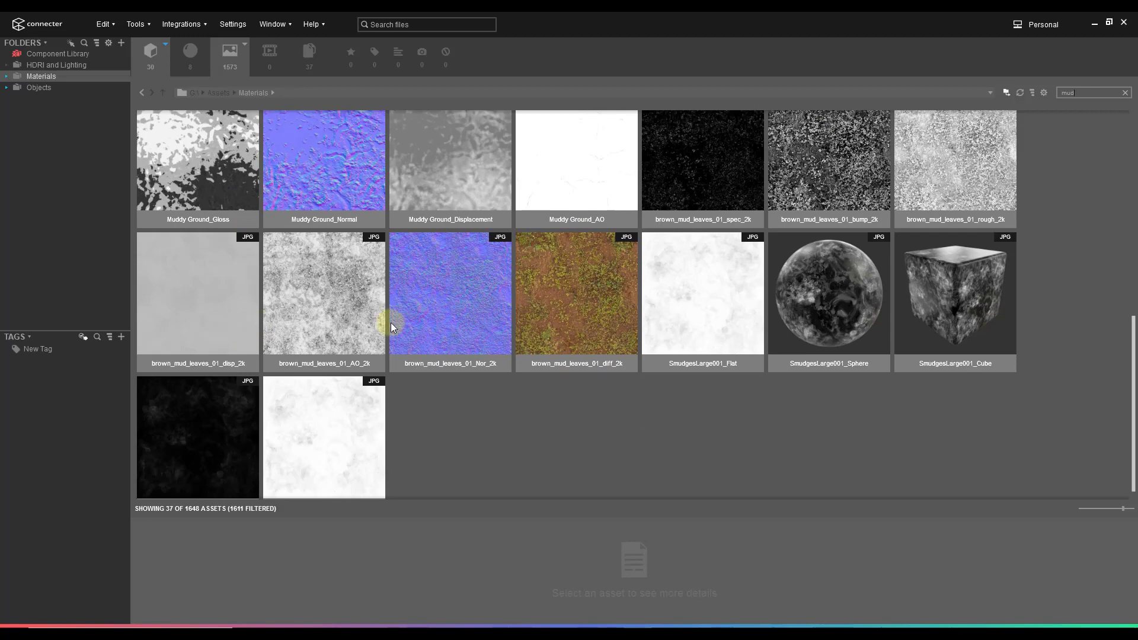
scroll(646, 390, "up", 6)
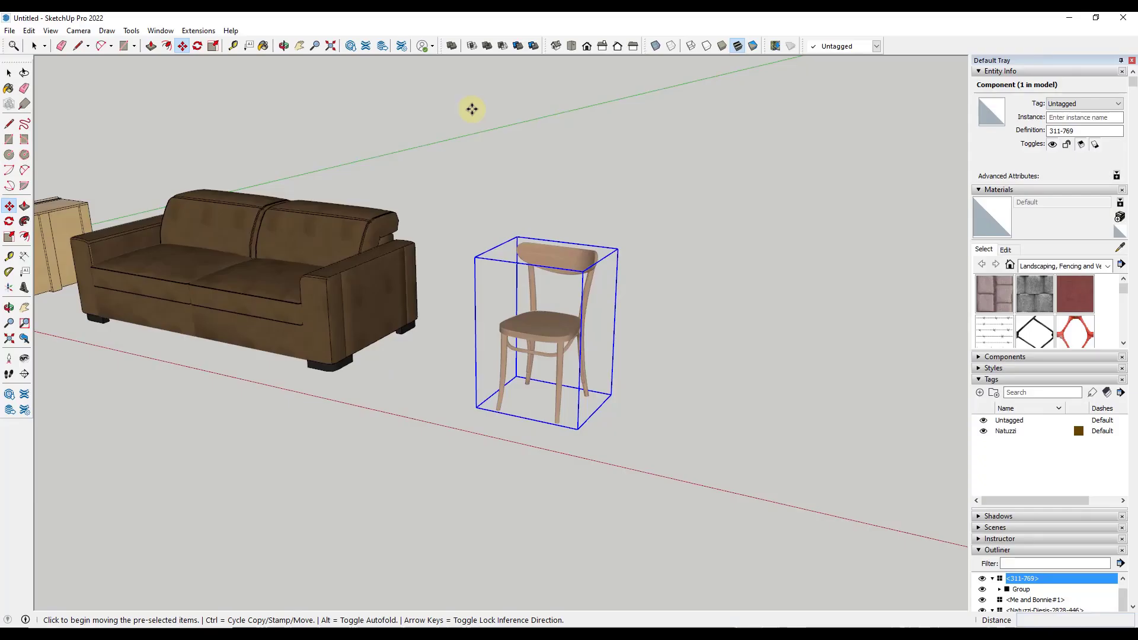
scroll(411, 213, "down", 5)
scroll(698, 216, "up", 3)
scroll(752, 229, "up", 1)
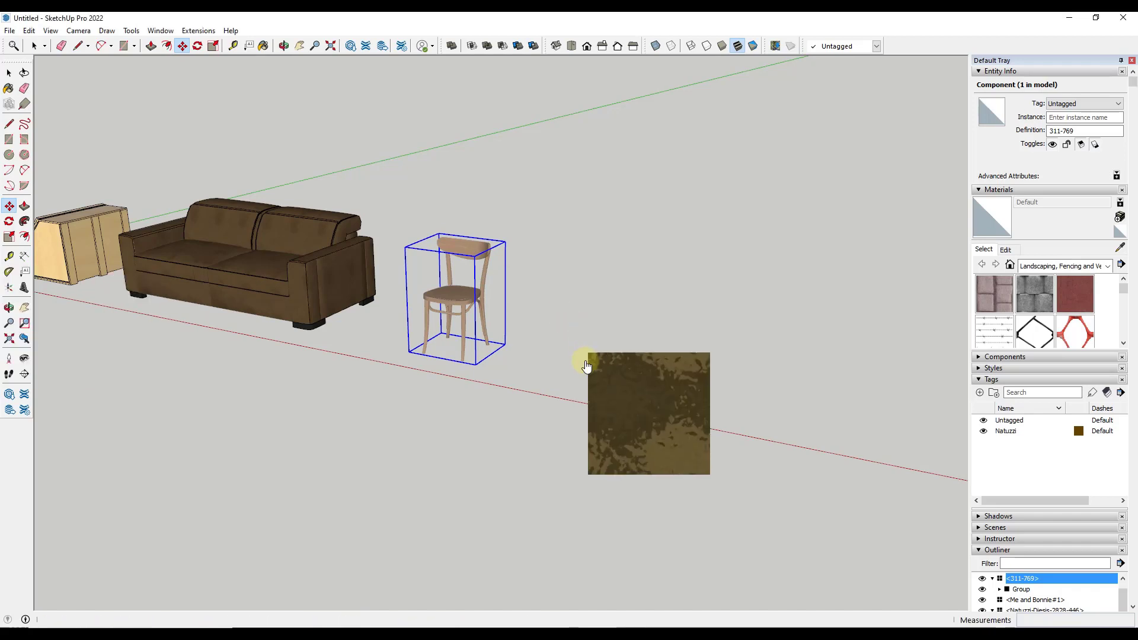
left_click(503, 386)
scroll(533, 356, "down", 2)
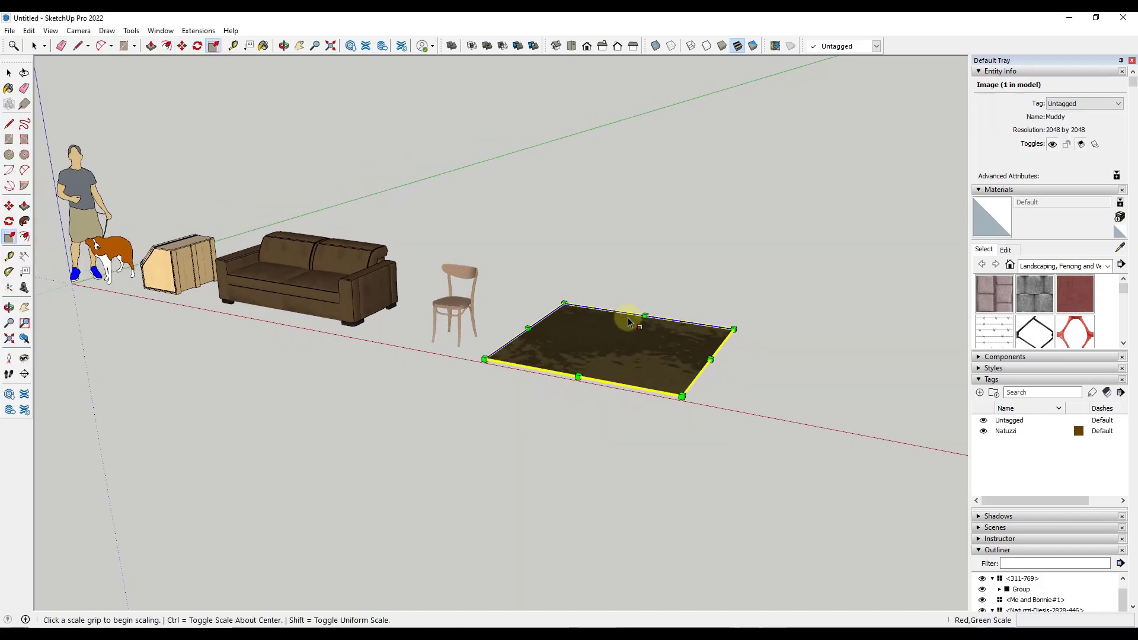
scroll(627, 401, "up", 4)
scroll(673, 388, "up", 2)
key("space")
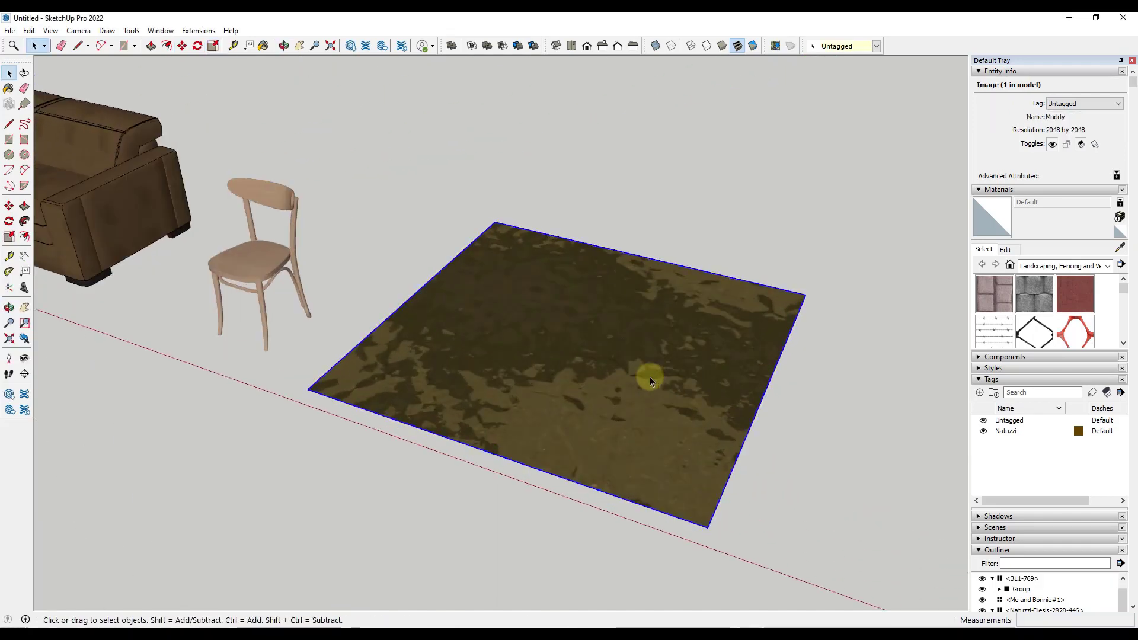
Explode the placed mud image and sample its material so it becomes the active paint material
scroll(691, 381, "up", 1)
left_click(1120, 247)
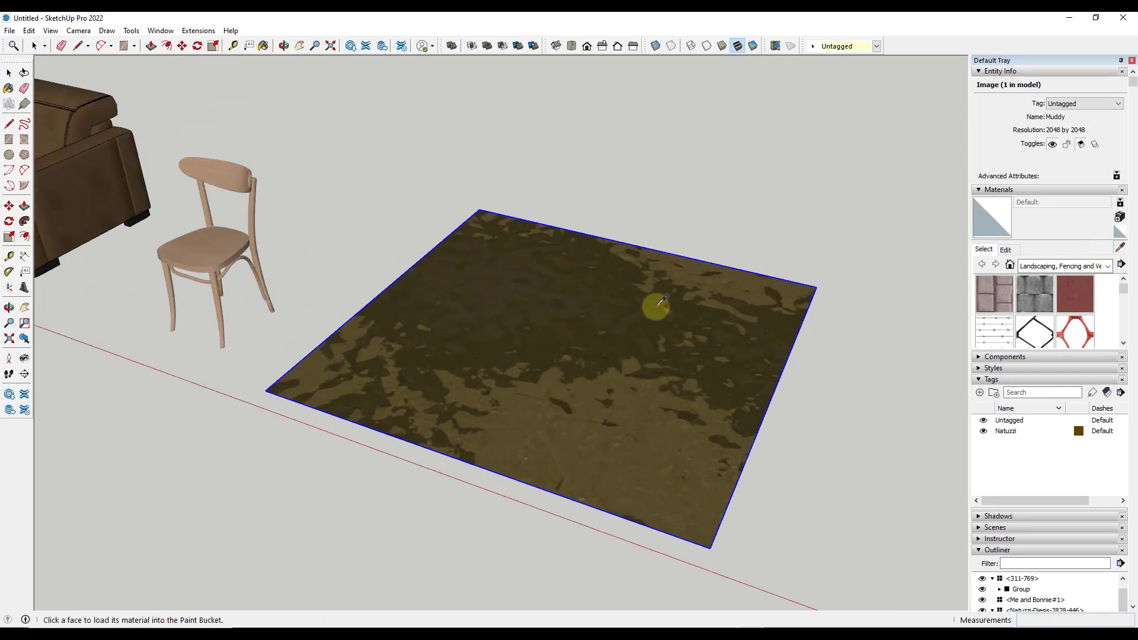
right_click(621, 313)
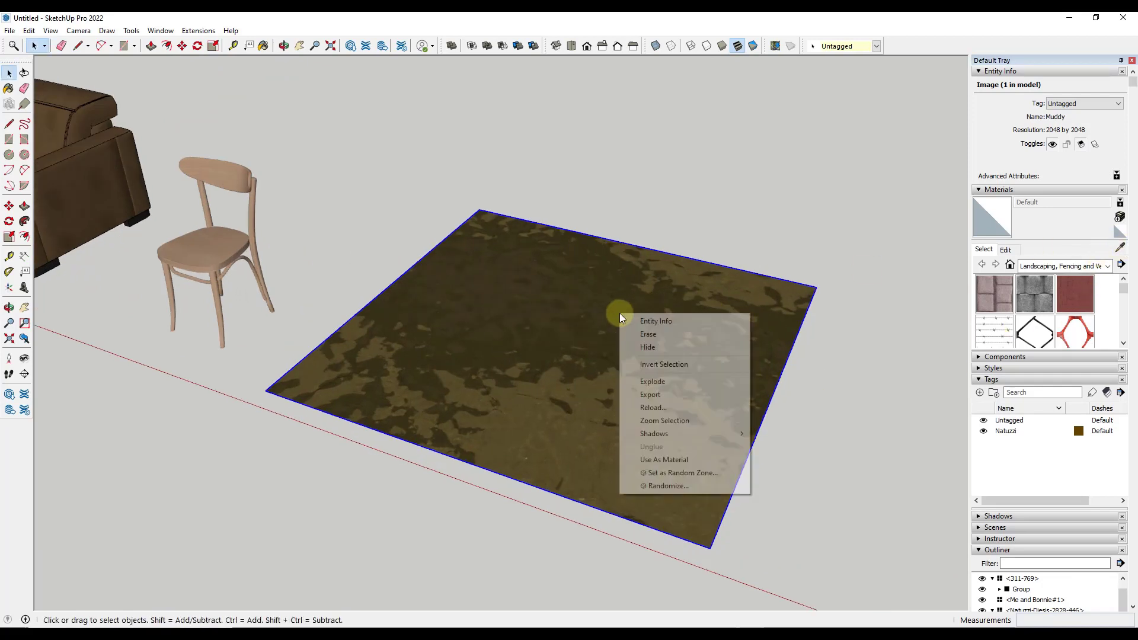
left_click(663, 384)
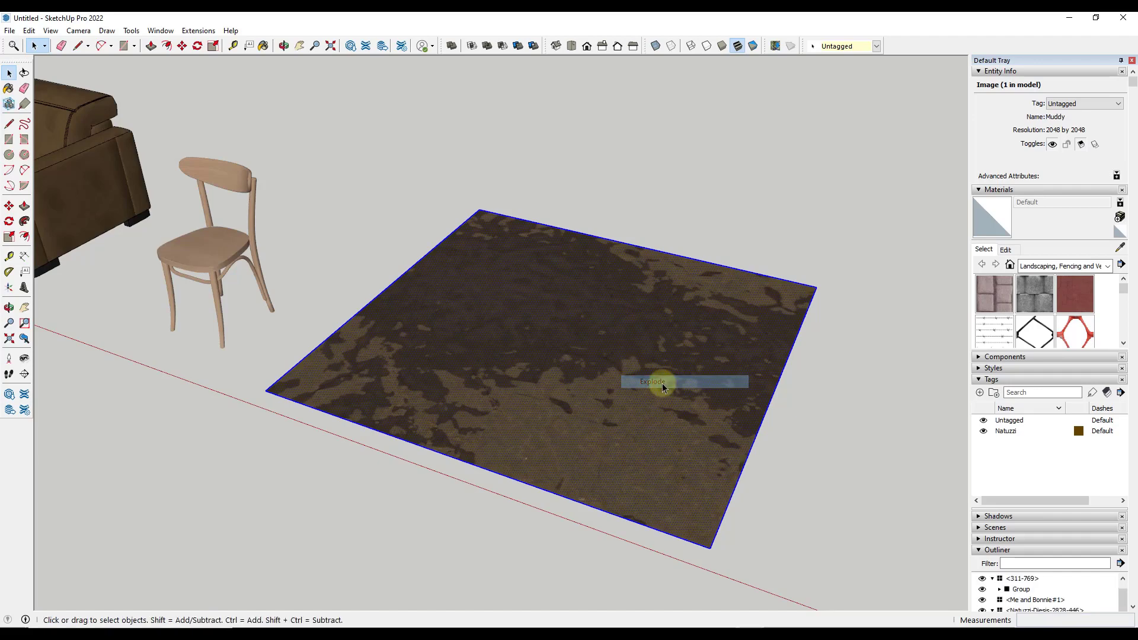
left_click(1120, 248)
left_click(691, 351)
key("space")
scroll(655, 425, "up", 4)
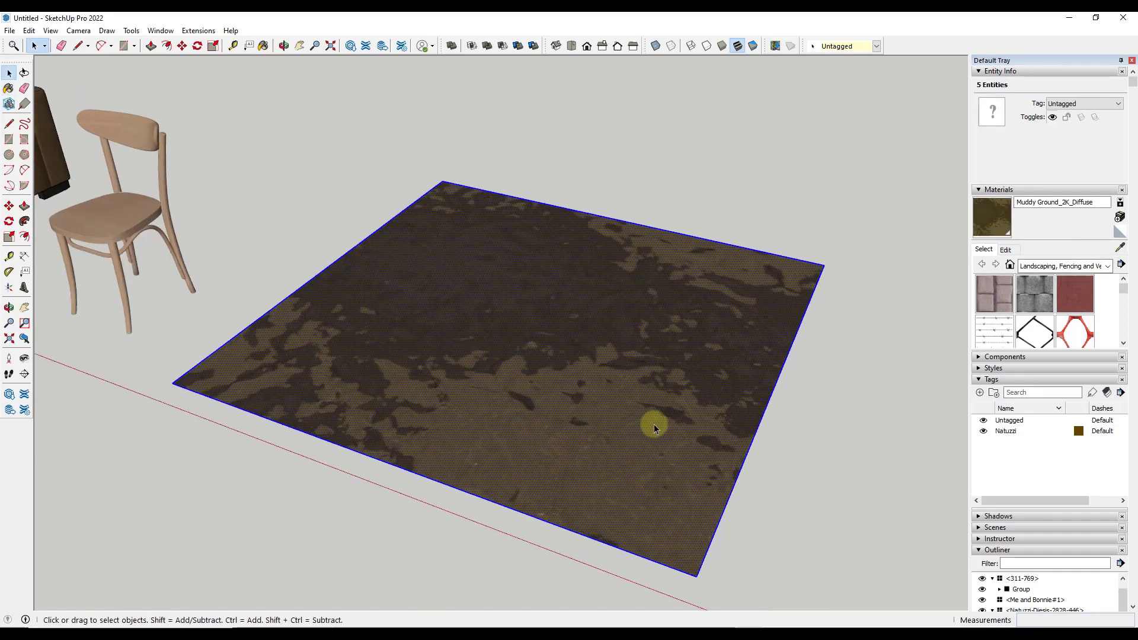
scroll(521, 409, "up", 3)
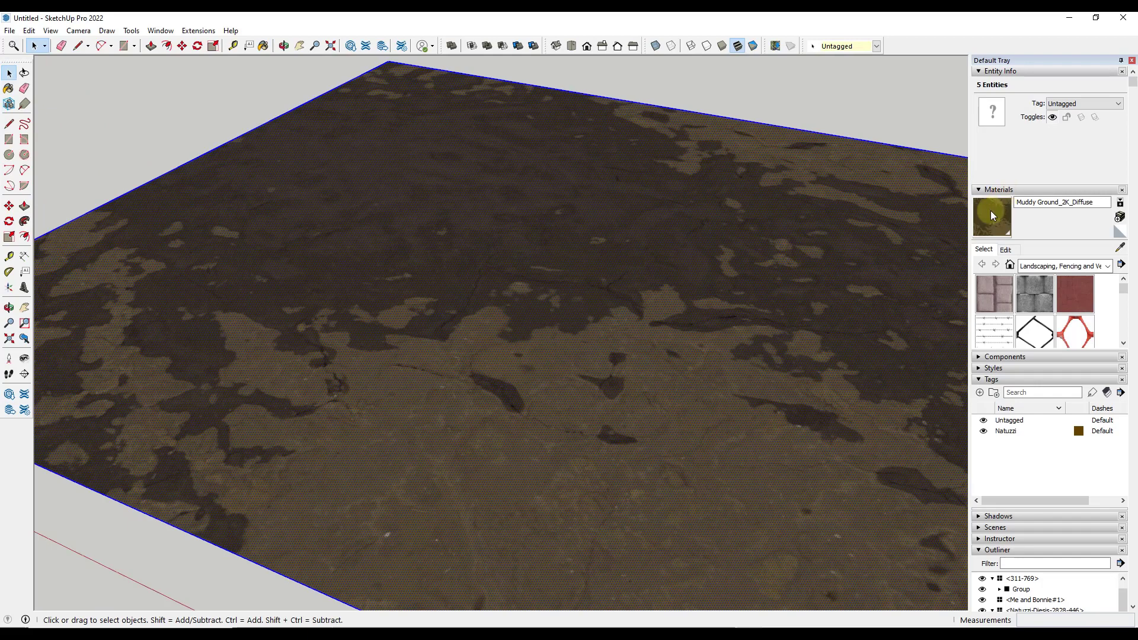
Draw a small rectangle on the ground near the red axis, beyond the mud-textured surface
scroll(628, 270, "down", 8)
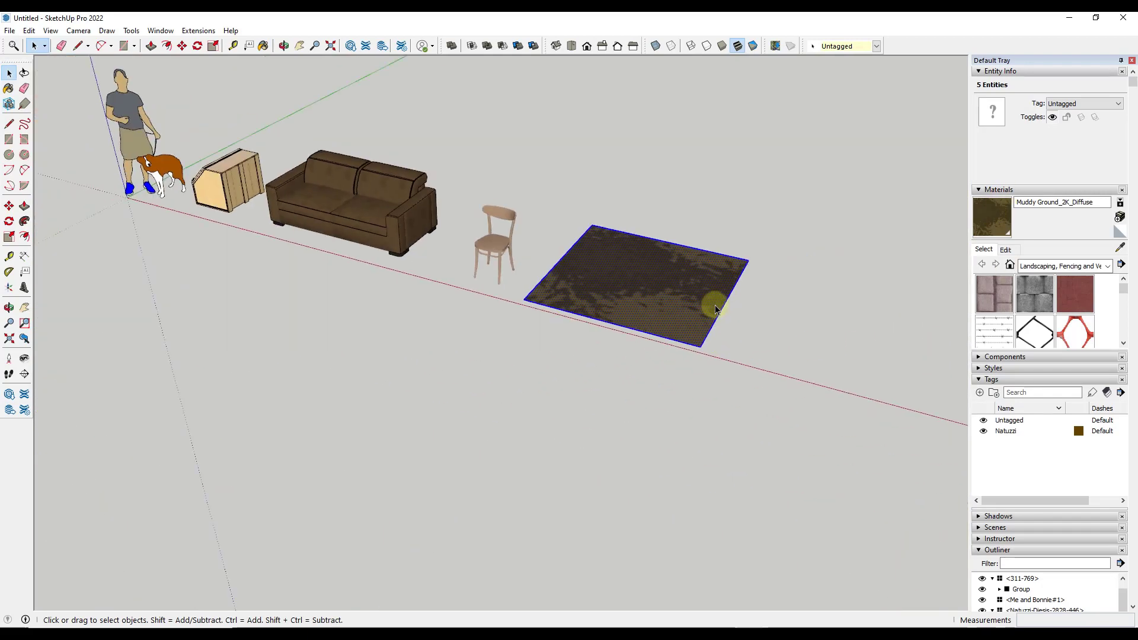
key("r")
left_click(743, 359)
left_click(825, 326)
key("space")
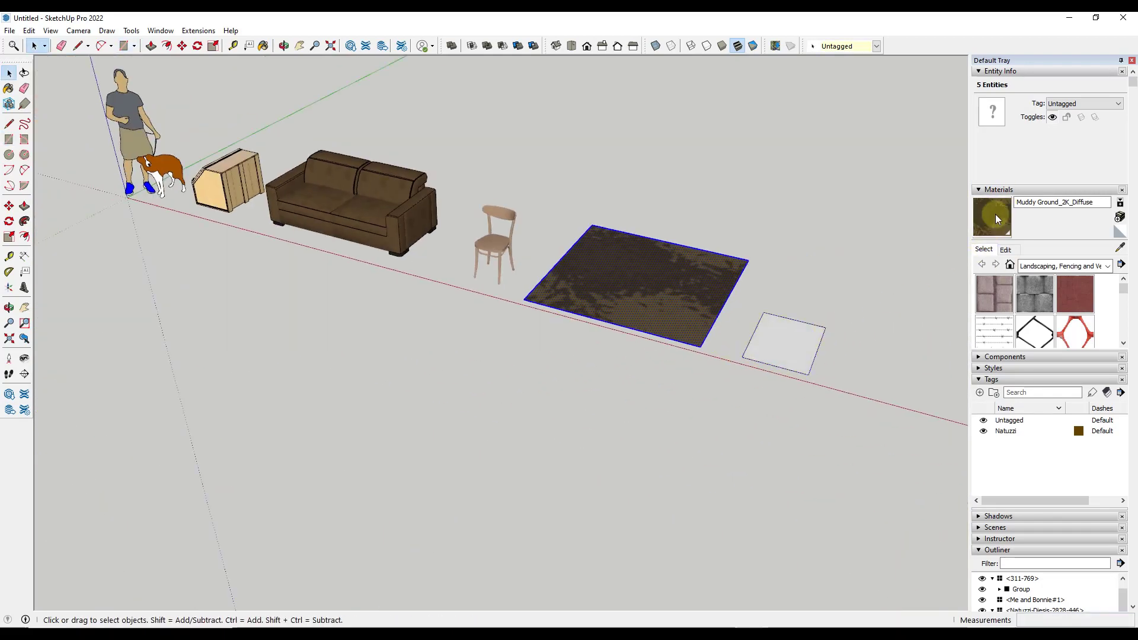
Paint the small rectangle with the Muddy Ground_2K_Diffuse material
key("b")
left_click(797, 330)
key("space")
scroll(794, 338, "up", 6)
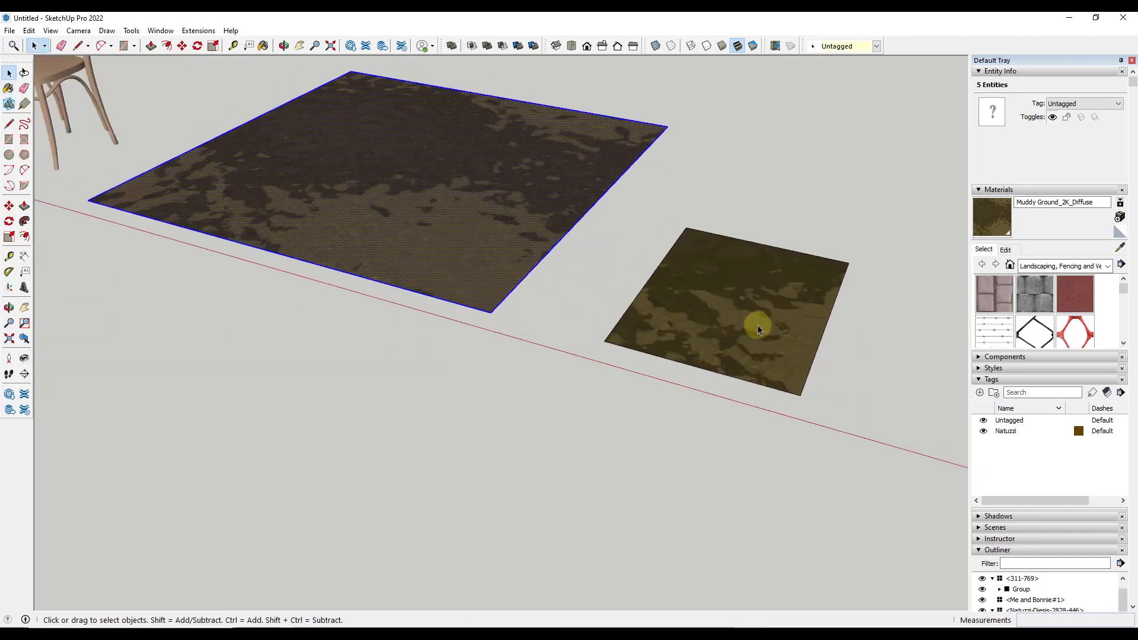
Delete the small painted rectangle and the large mud-textured surface from the model
scroll(759, 332, "down", 6)
left_click(748, 326)
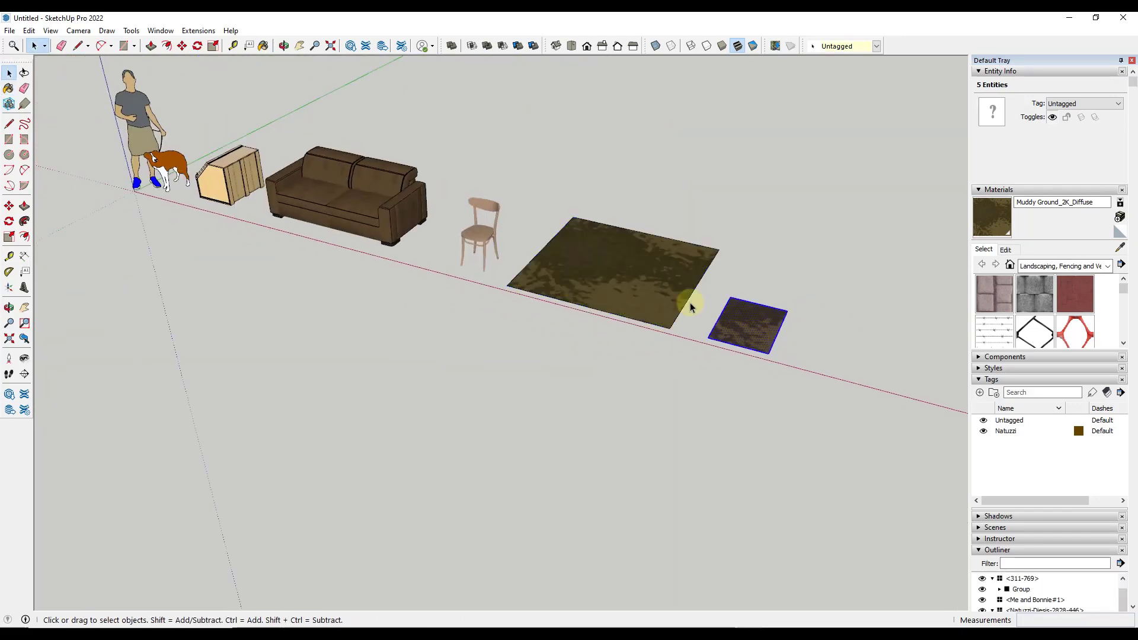
key("Delete")
left_click(647, 279)
key("Delete")
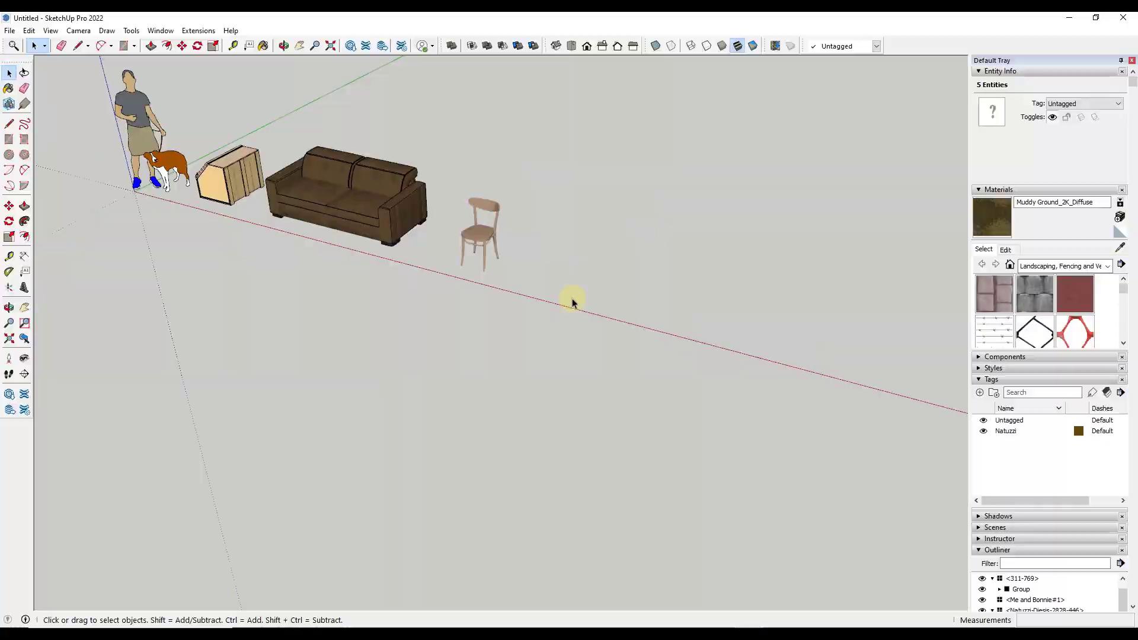